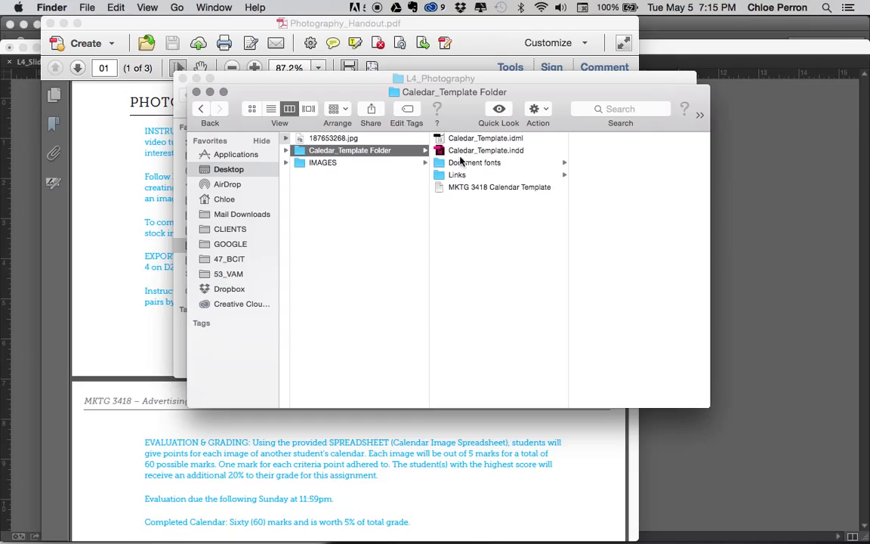
View the font files in the template's Document fonts folder.
{"action": "left_click", "coordinate": [501, 164]}
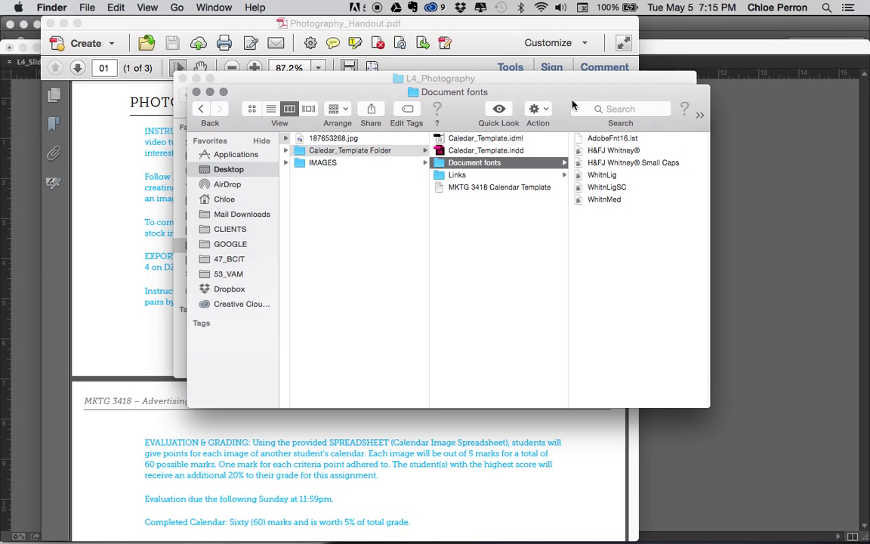
{"action": "left_click_drag", "start_coordinate": [561, 98], "coordinate": [518, 59]}
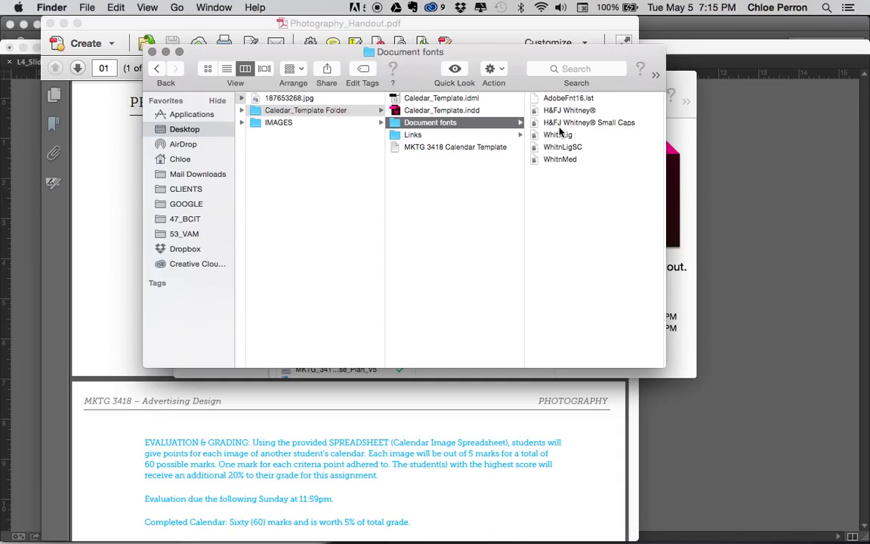
{"action": "left_click_drag", "start_coordinate": [559, 127], "coordinate": [591, 176]}
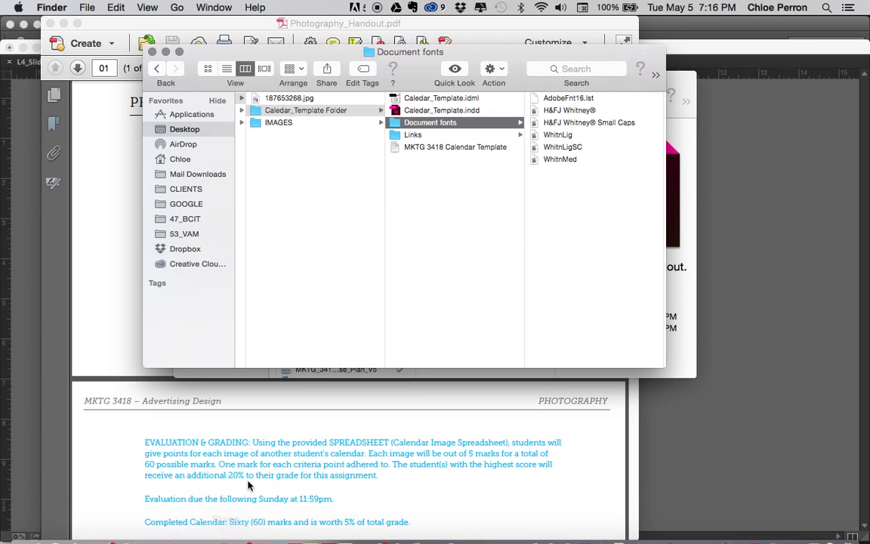
Find and launch Font Book.
{"action": "key", "text": "ctrl+space"}
{"action": "type", "text": "fon"}
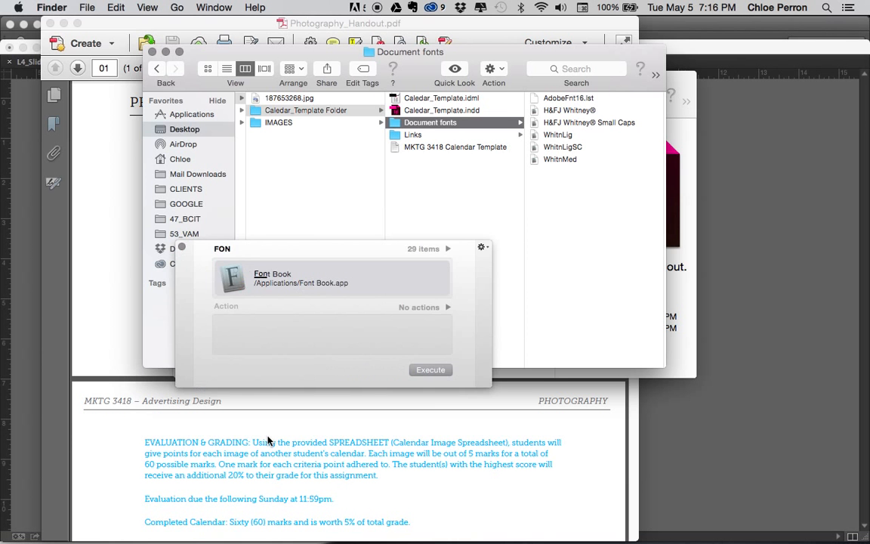
{"action": "key", "text": "Return"}
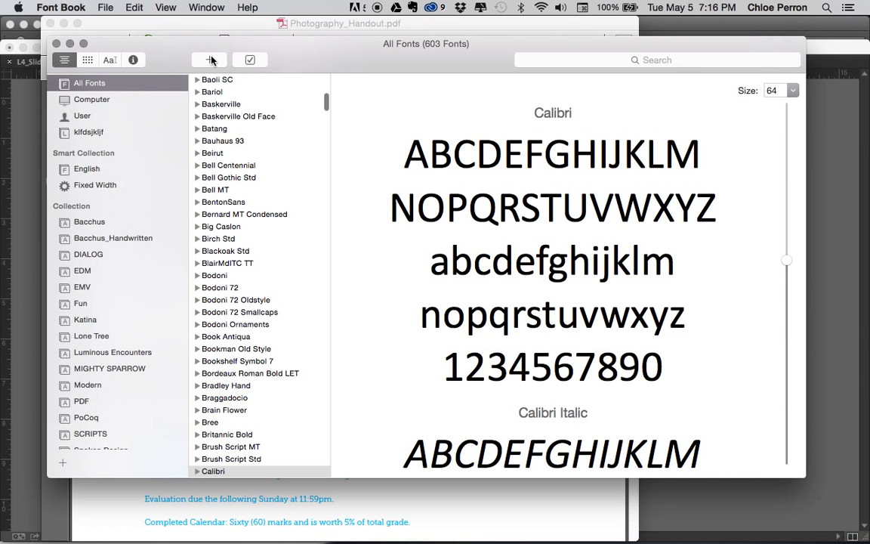
Browse for fonts to add in CALENDAR > Caledar_Template Folder > Document fonts, cancel without installing any, and quit Font Book.
{"action": "left_click", "coordinate": [211, 60]}
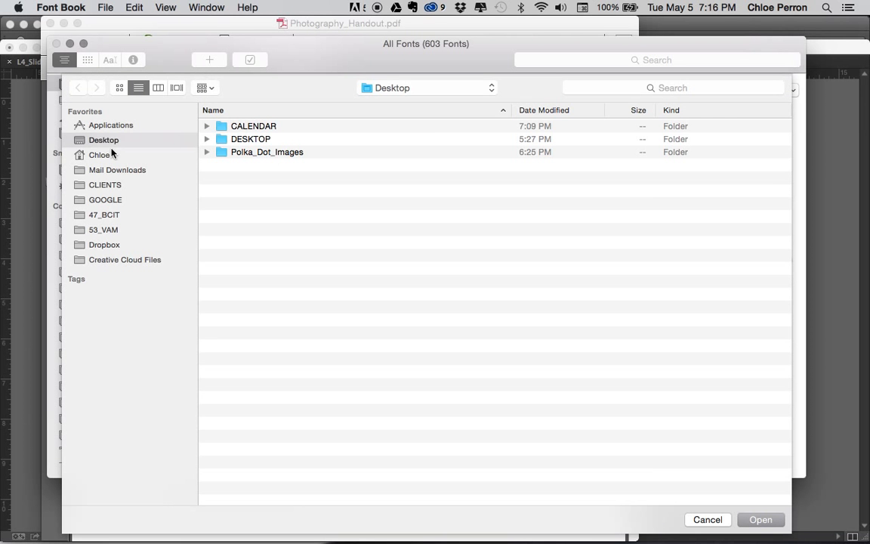
{"action": "left_click", "coordinate": [207, 127]}
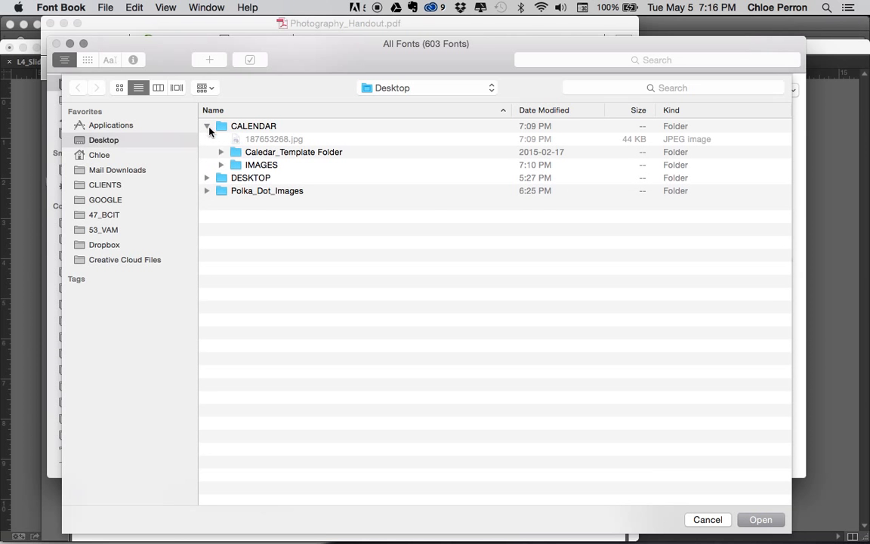
{"action": "left_click", "coordinate": [222, 153]}
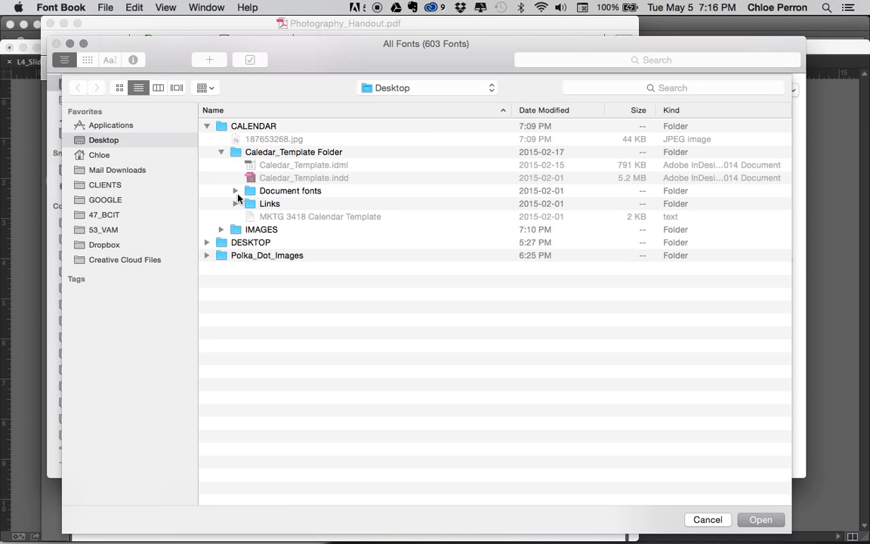
{"action": "left_click", "coordinate": [235, 191]}
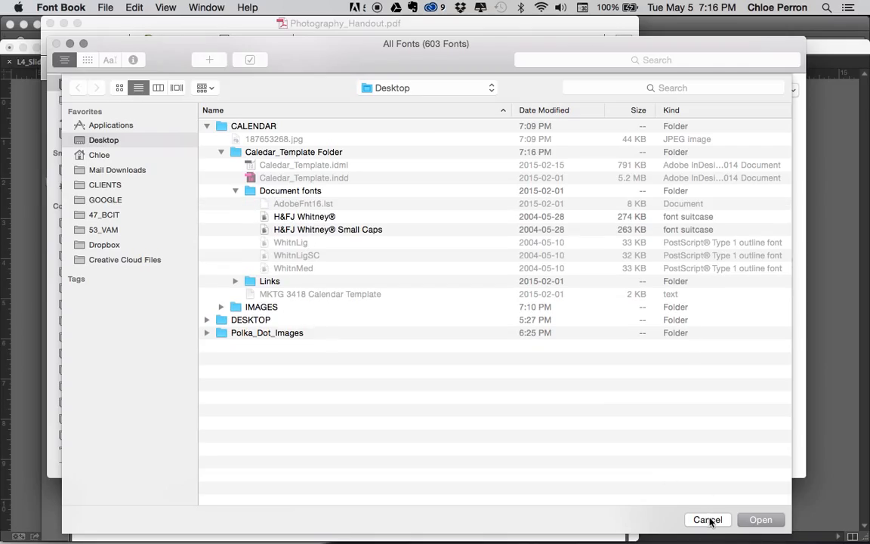
{"action": "left_click", "coordinate": [709, 520]}
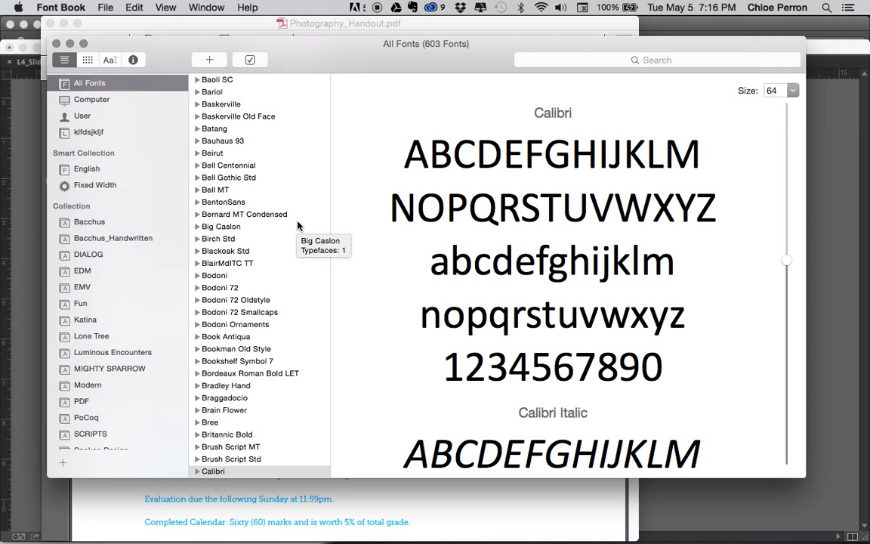
{"action": "key", "text": "super+q"}
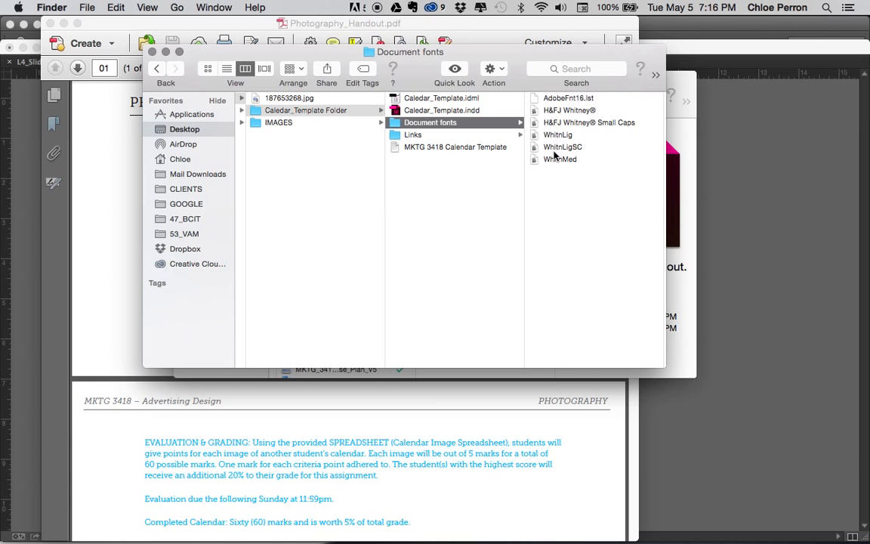
Open Caledar_Template.indd in InDesign and hide the panels and toolbars.
{"action": "left_click", "coordinate": [426, 112]}
{"action": "double_click", "coordinate": [425, 111]}
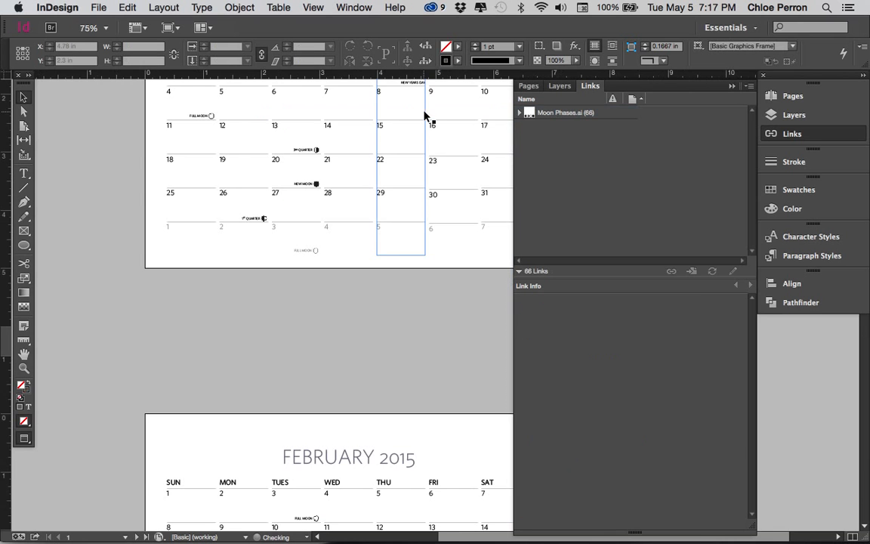
{"action": "key", "text": "Tab"}
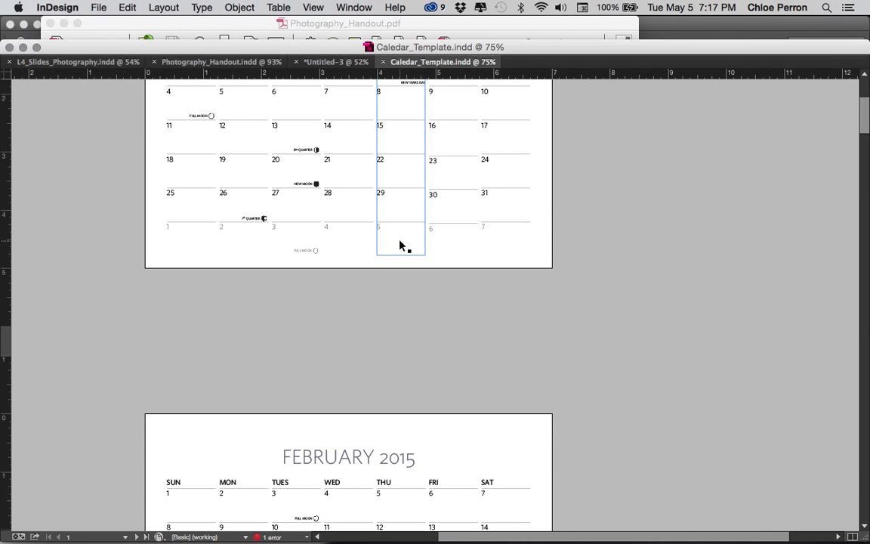
Review the monthly calendar pages through December 2015 and return to January.
{"action": "scroll", "coordinate": [451, 243], "scroll_direction": "up", "scroll_amount": 5}
{"action": "scroll", "coordinate": [451, 243], "scroll_direction": "down", "scroll_amount": 10}
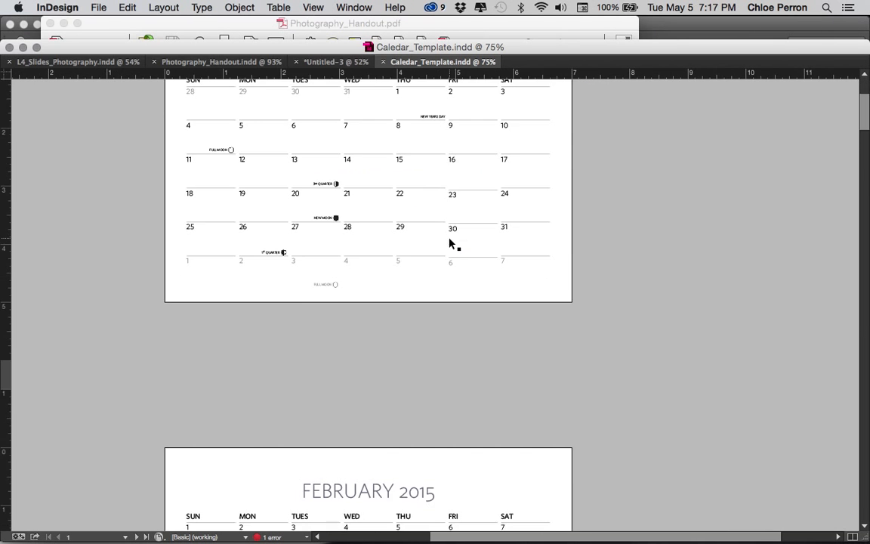
{"action": "scroll", "coordinate": [451, 242], "scroll_direction": "down", "scroll_amount": 15}
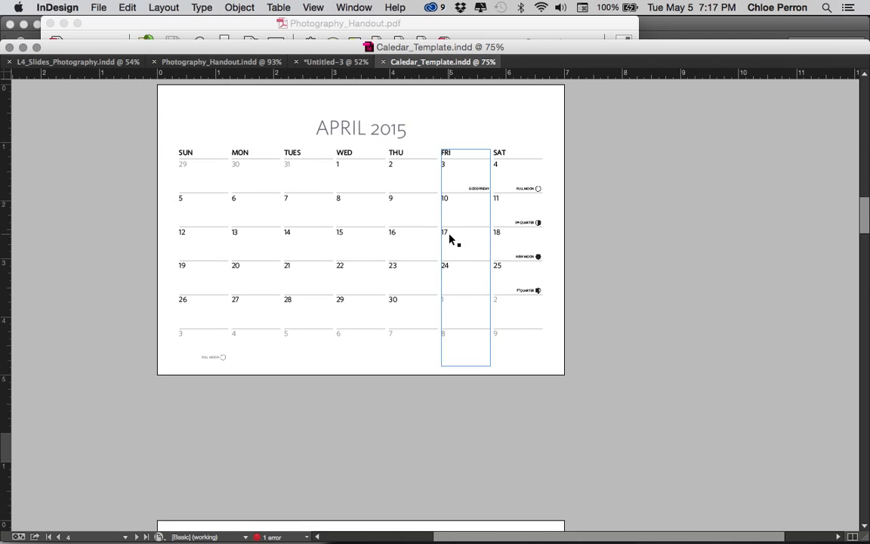
{"action": "scroll", "coordinate": [451, 242], "scroll_direction": "down", "scroll_amount": 20}
{"action": "scroll", "coordinate": [451, 240], "scroll_direction": "down", "scroll_amount": 20}
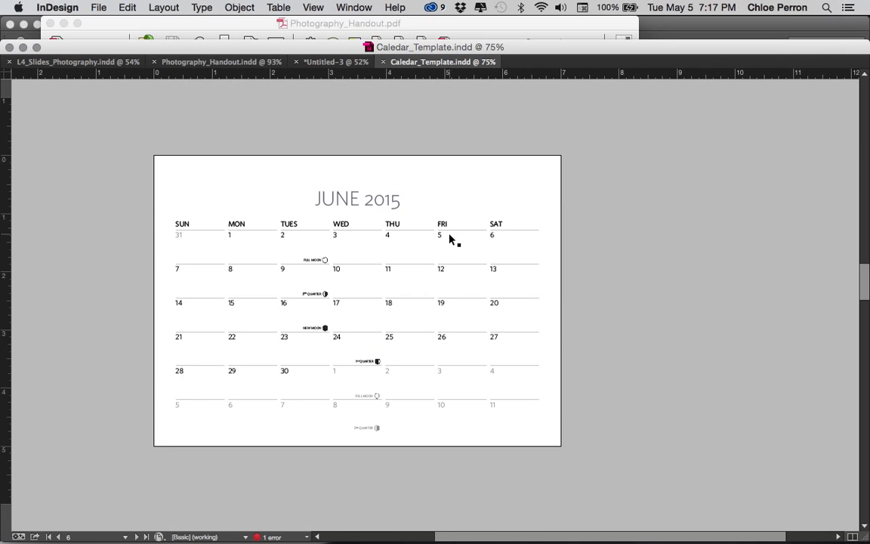
{"action": "scroll", "coordinate": [451, 240], "scroll_direction": "down", "scroll_amount": 20}
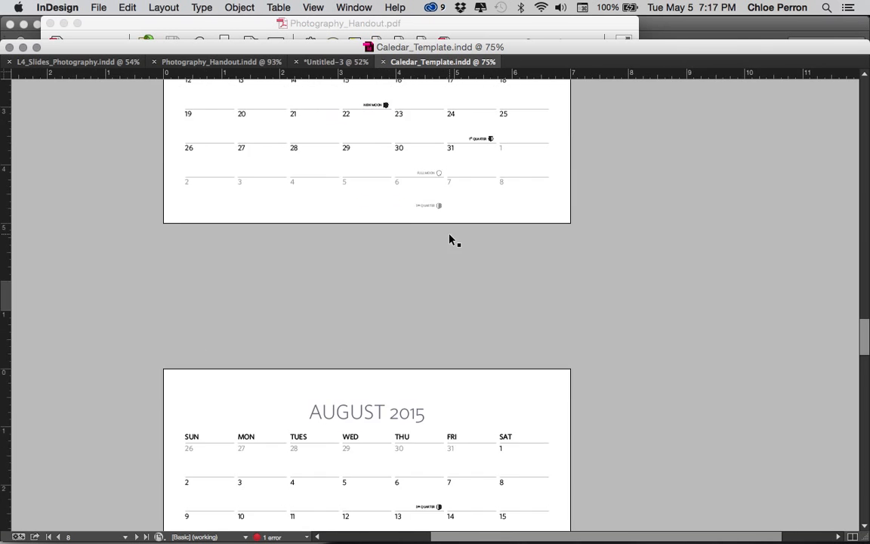
{"action": "scroll", "coordinate": [451, 240], "scroll_direction": "down", "scroll_amount": 20}
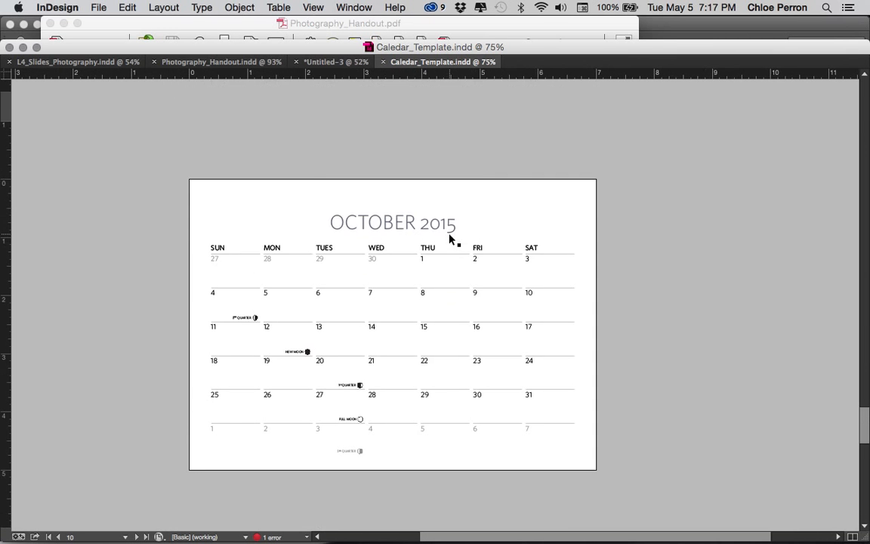
{"action": "scroll", "coordinate": [451, 241], "scroll_direction": "up", "scroll_amount": 20}
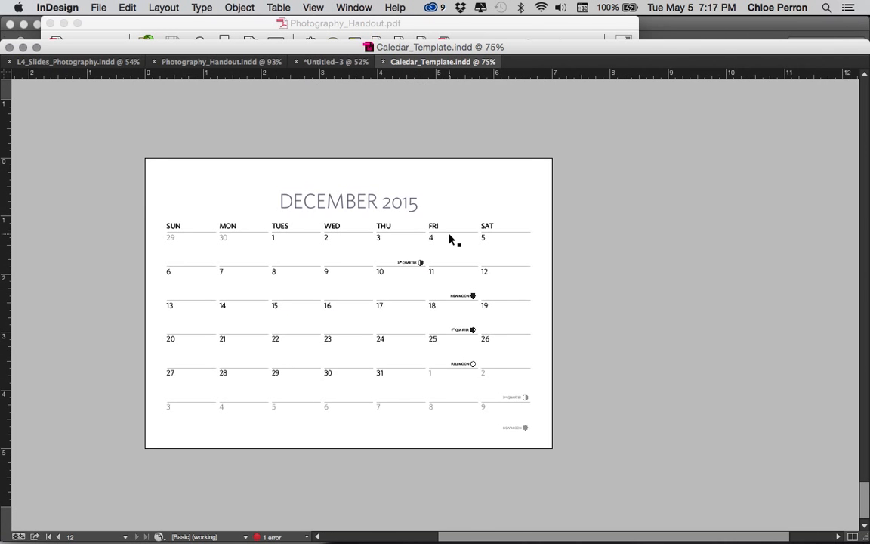
{"action": "scroll", "coordinate": [451, 240], "scroll_direction": "up", "scroll_amount": 20}
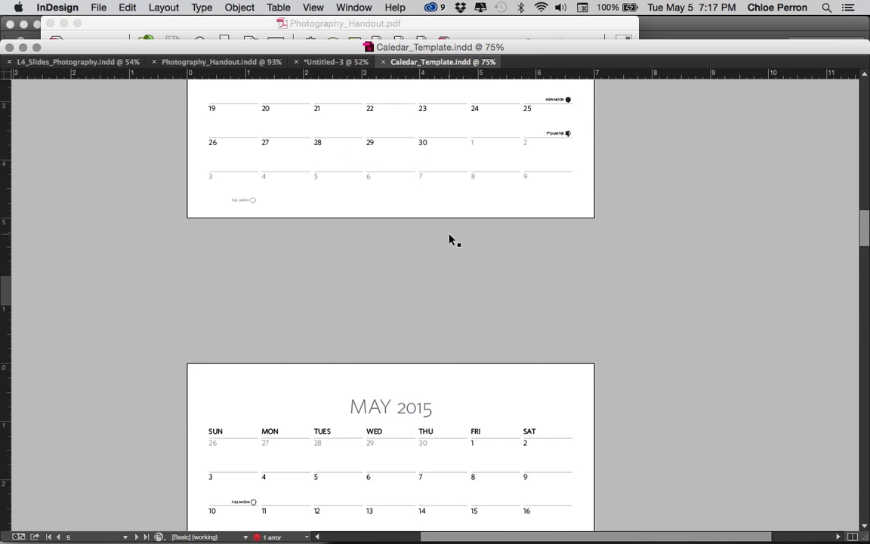
{"action": "scroll", "coordinate": [451, 240], "scroll_direction": "left", "scroll_amount": 10}
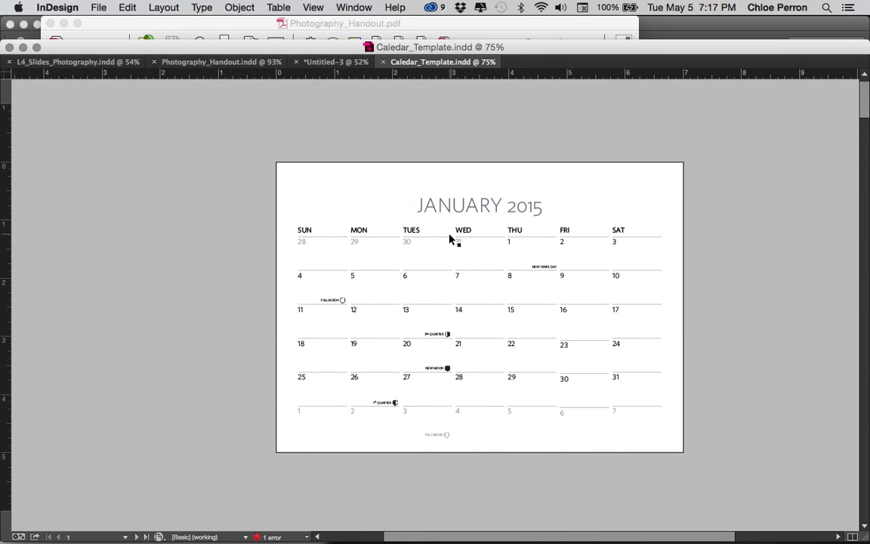
Bring back the panels, show the page thumbnails, and open the A-Calendar Pages master followed by the B-Image Pages master.
{"action": "key", "text": "Tab"}
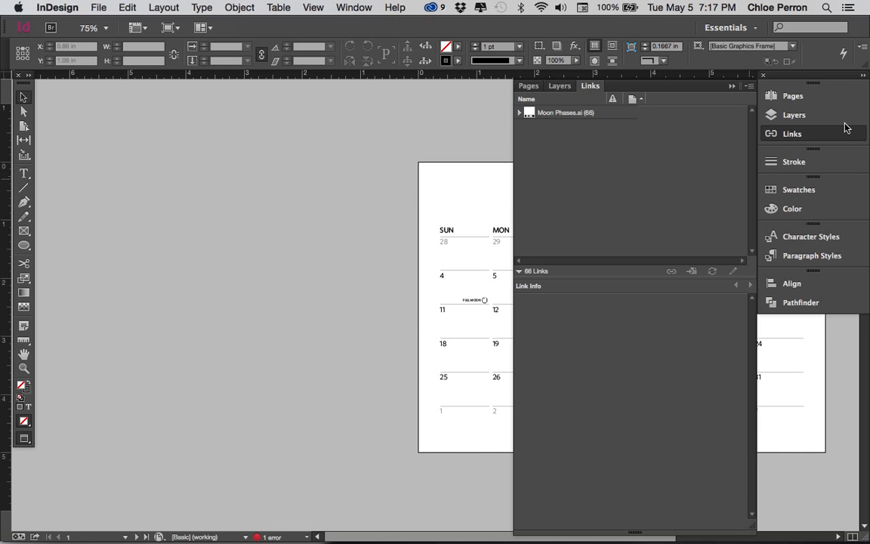
{"action": "left_click", "coordinate": [828, 101]}
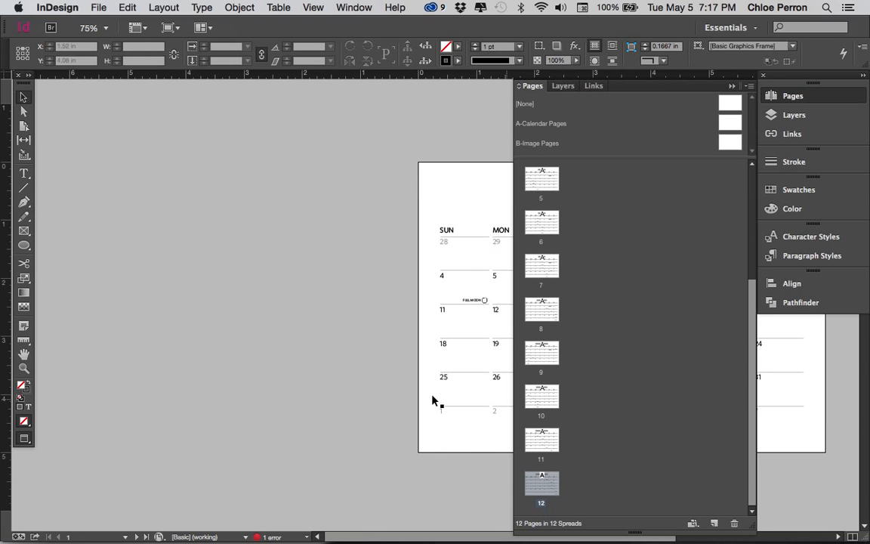
{"action": "scroll", "coordinate": [435, 400], "scroll_direction": "right", "scroll_amount": 5}
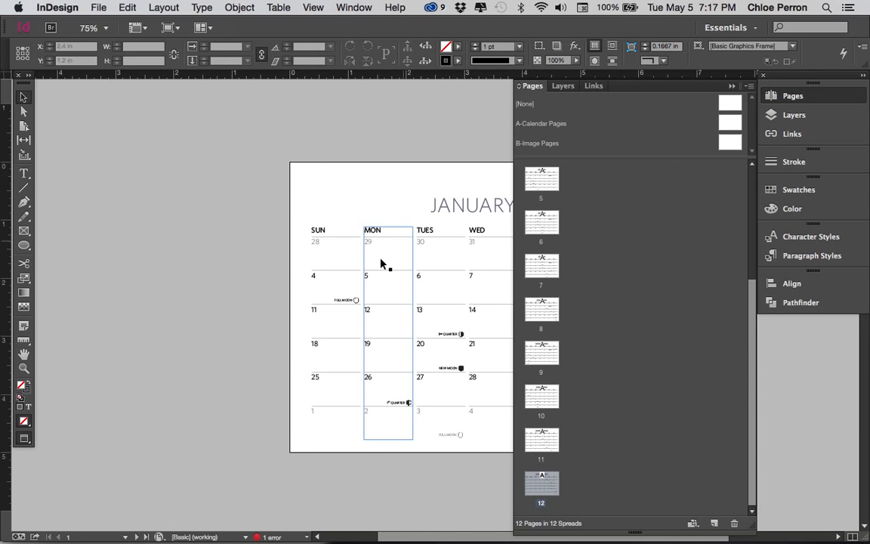
{"action": "scroll", "coordinate": [342, 231], "scroll_direction": "right", "scroll_amount": 4}
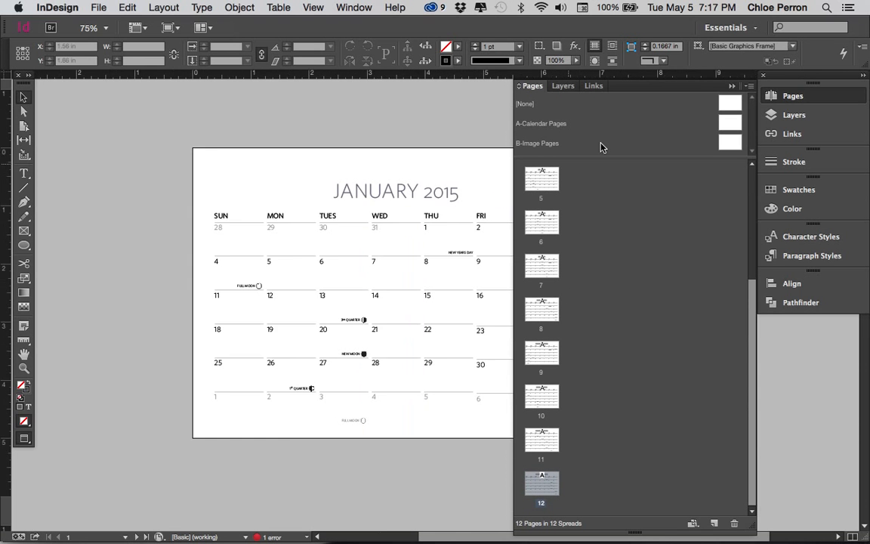
{"action": "double_click", "coordinate": [730, 124]}
{"action": "double_click", "coordinate": [731, 143]}
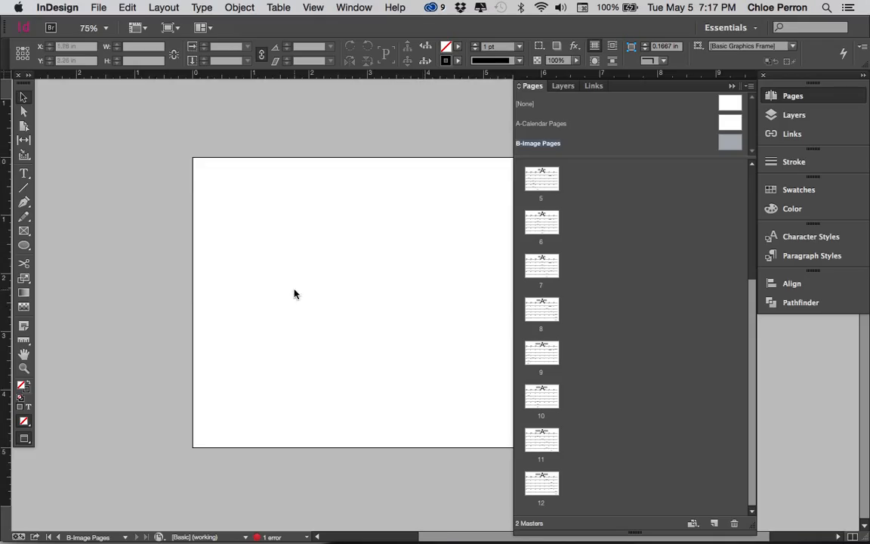
Switch the screen mode from Preview to Normal so the guides display.
{"action": "scroll", "coordinate": [295, 293], "scroll_direction": "right", "scroll_amount": 3}
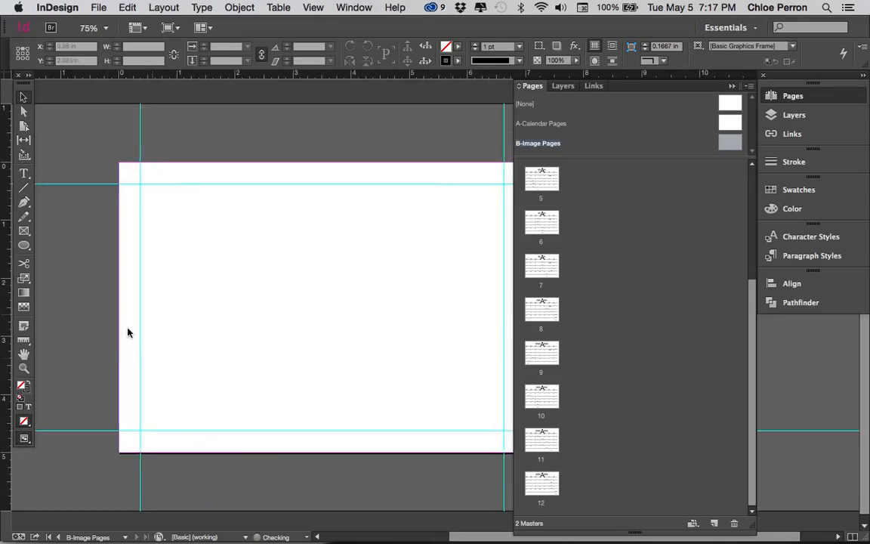
{"action": "key", "text": "w"}
{"action": "left_click_drag", "start_coordinate": [24, 440], "coordinate": [56, 453]}
{"action": "key", "text": "w"}
Compare the guides on the A-Calendar Pages and B-Image Pages masters, ending with two guides selected on B-Image Pages.
{"action": "double_click", "coordinate": [731, 122]}
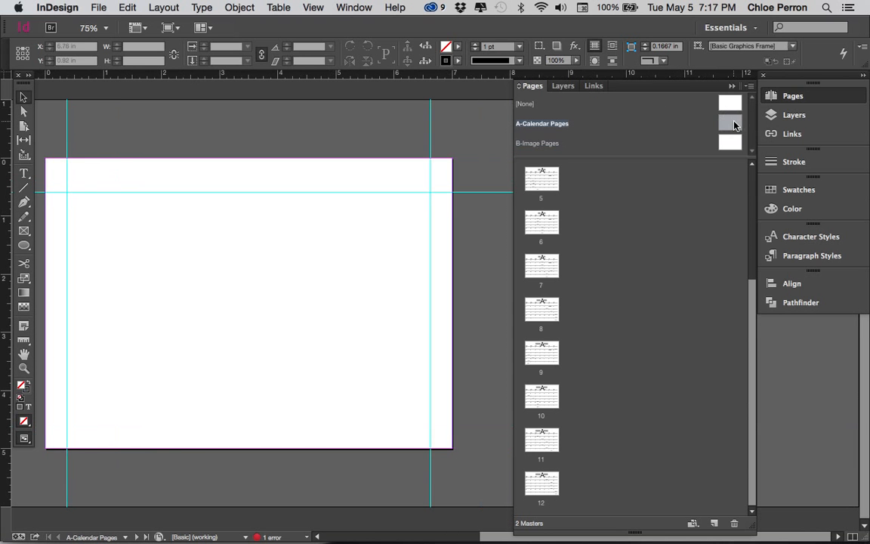
{"action": "double_click", "coordinate": [731, 143]}
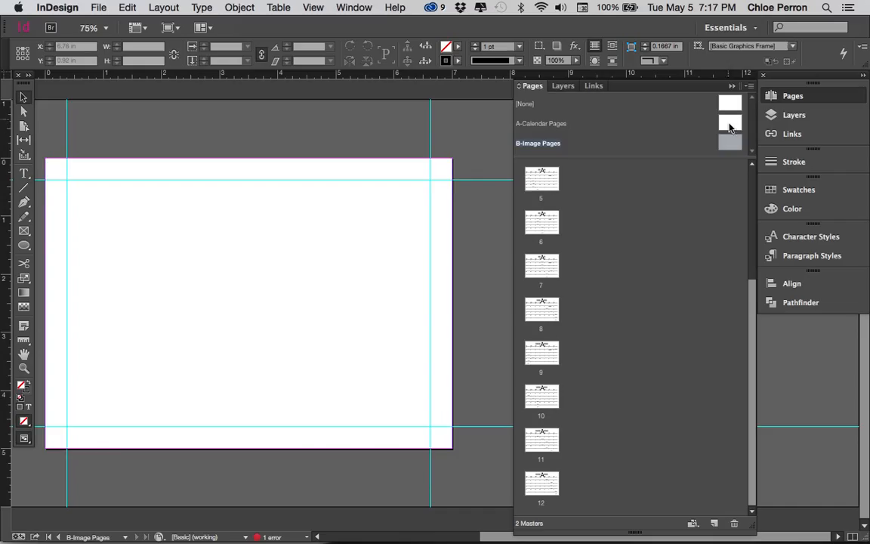
{"action": "double_click", "coordinate": [732, 128]}
{"action": "double_click", "coordinate": [730, 143]}
{"action": "left_click_drag", "start_coordinate": [405, 147], "coordinate": [470, 218]}
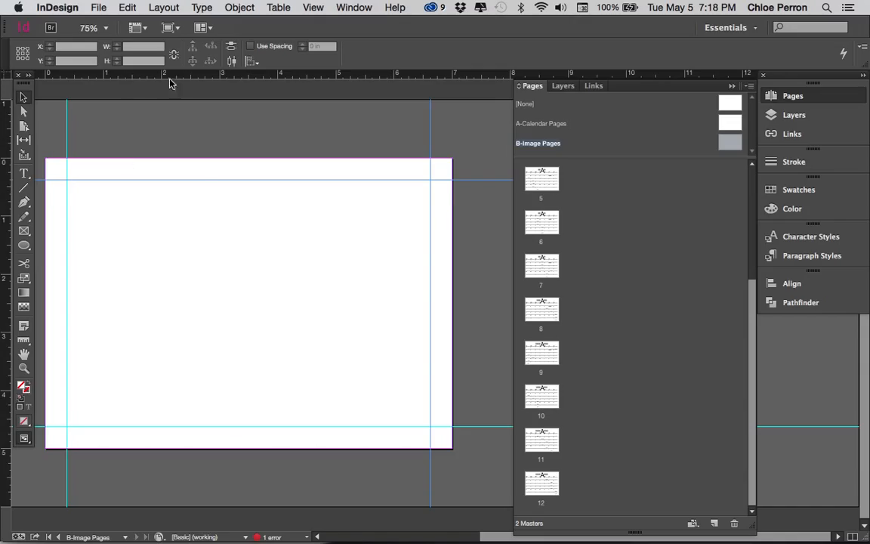
Toggle the document rulers off and on several times, leaving them displayed.
{"action": "left_click", "coordinate": [313, 7]}
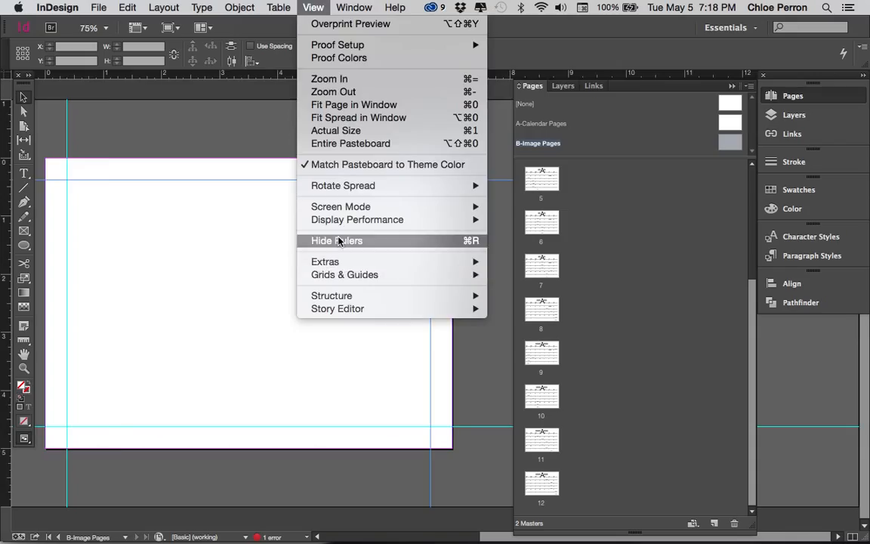
{"action": "left_click", "coordinate": [339, 240]}
{"action": "left_click", "coordinate": [313, 7]}
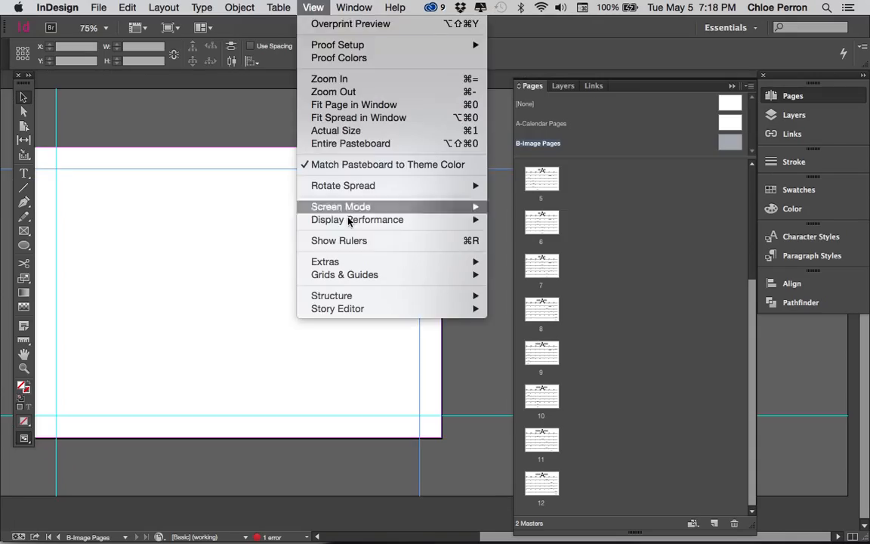
{"action": "left_click", "coordinate": [348, 241]}
{"action": "key", "text": "super+r"}
{"action": "key", "text": "super+r"}
{"action": "key", "text": "super+r"}
{"action": "key", "text": "super+r"}
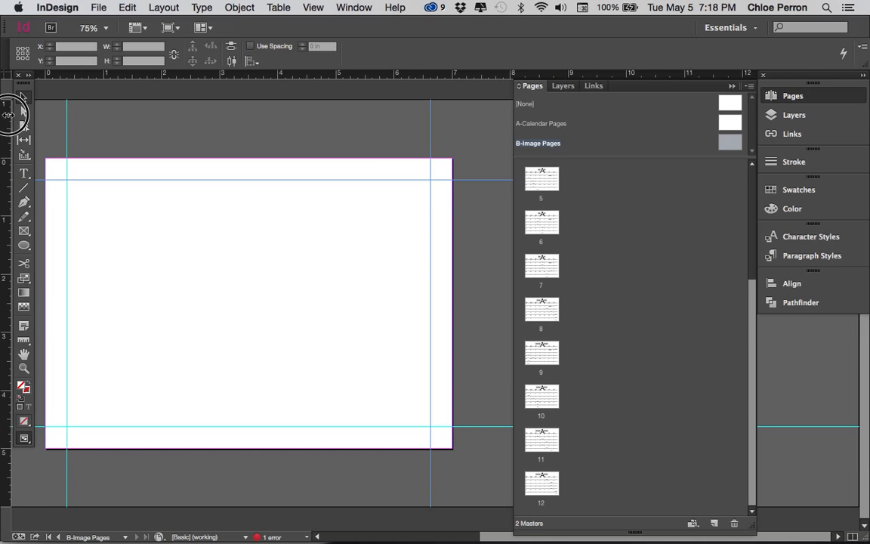
Place a vertical ruler guide at about X 1.94 in on the B-Image Pages master, try moving it, and delete it.
{"action": "left_click_drag", "start_coordinate": [7, 114], "coordinate": [159, 144]}
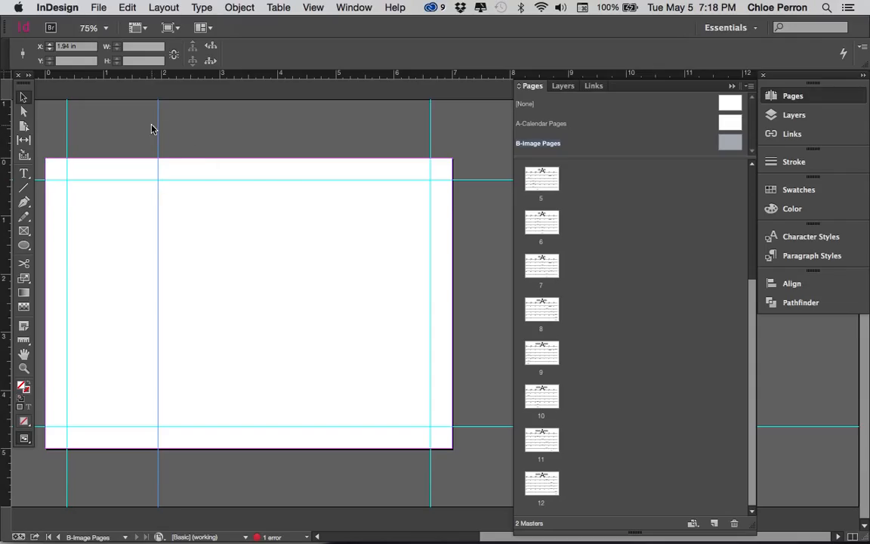
{"action": "mouse_move", "coordinate": [158, 153]}
{"action": "left_mouse_down"}
{"action": "mouse_move", "coordinate": [133, 152]}
{"action": "mouse_move", "coordinate": [166, 162]}
{"action": "left_mouse_up"}
{"action": "left_click", "coordinate": [199, 167]}
{"action": "left_click_drag", "start_coordinate": [166, 164], "coordinate": [158, 155]}
{"action": "left_click_drag", "start_coordinate": [178, 162], "coordinate": [179, 164]}
{"action": "key", "text": "Delete"}
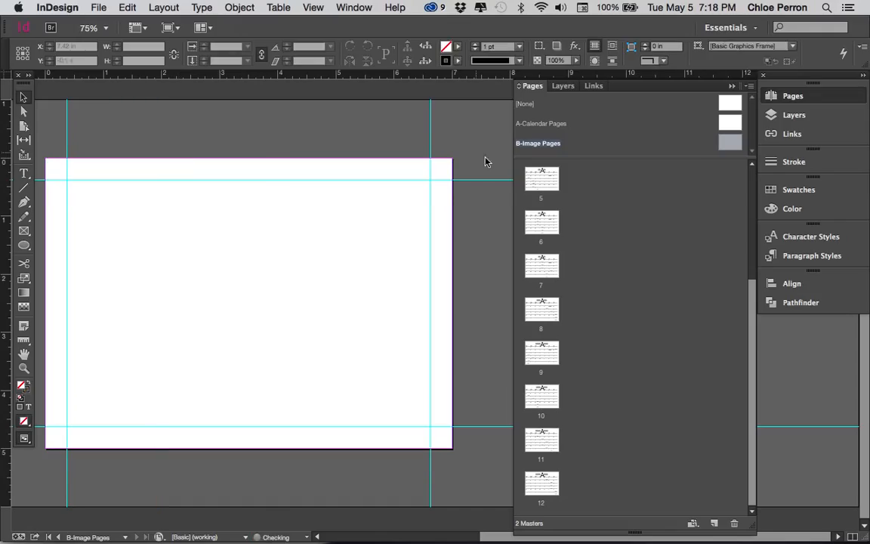
Look at the A-Calendar Pages master and the calendar pages 5 through 10 that use it.
{"action": "double_click", "coordinate": [724, 126]}
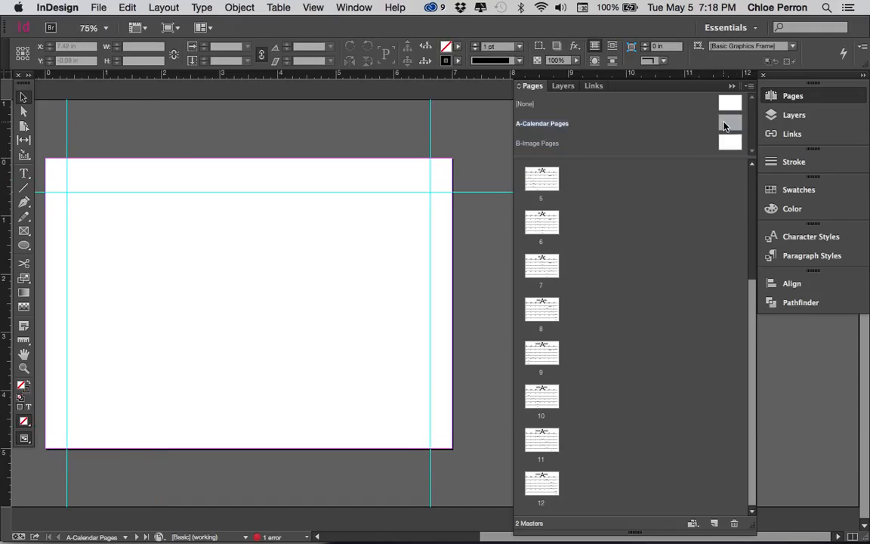
{"action": "left_click", "coordinate": [541, 187], "text": "alt"}
{"action": "left_click", "coordinate": [540, 223], "text": "alt"}
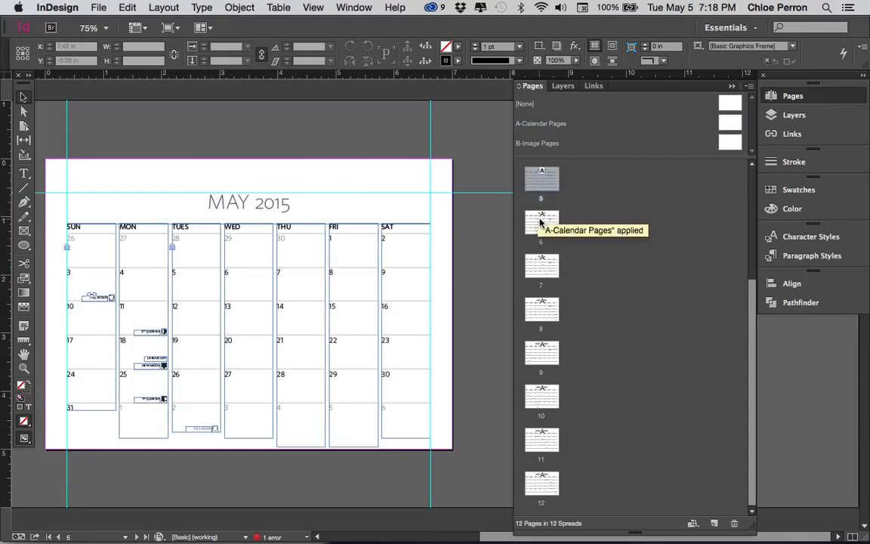
{"action": "left_click", "coordinate": [544, 276], "text": "alt"}
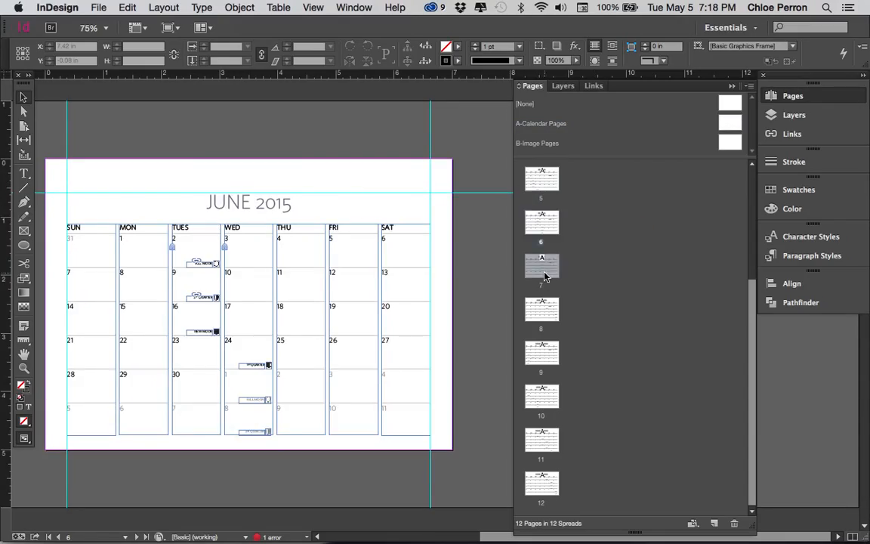
{"action": "left_click", "coordinate": [545, 316], "text": "alt"}
{"action": "left_click", "coordinate": [541, 352], "text": "alt"}
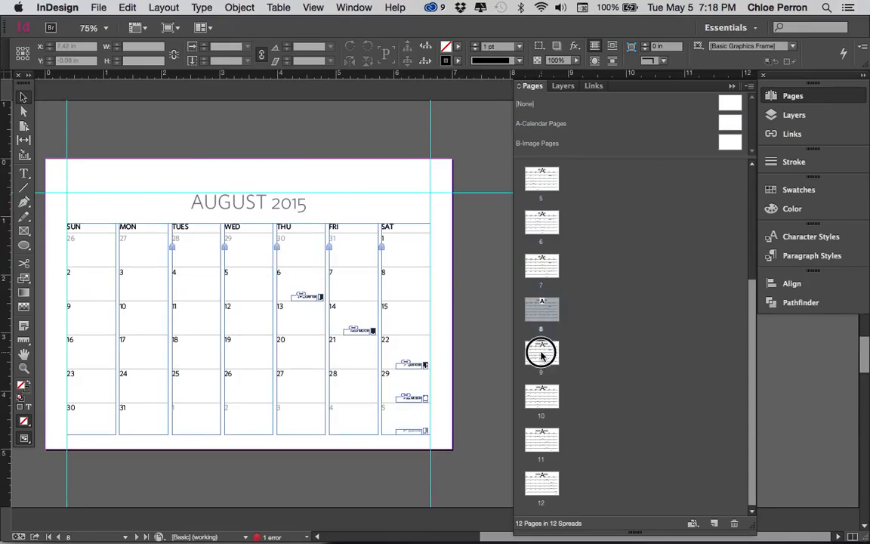
{"action": "left_click", "coordinate": [542, 395], "text": "alt"}
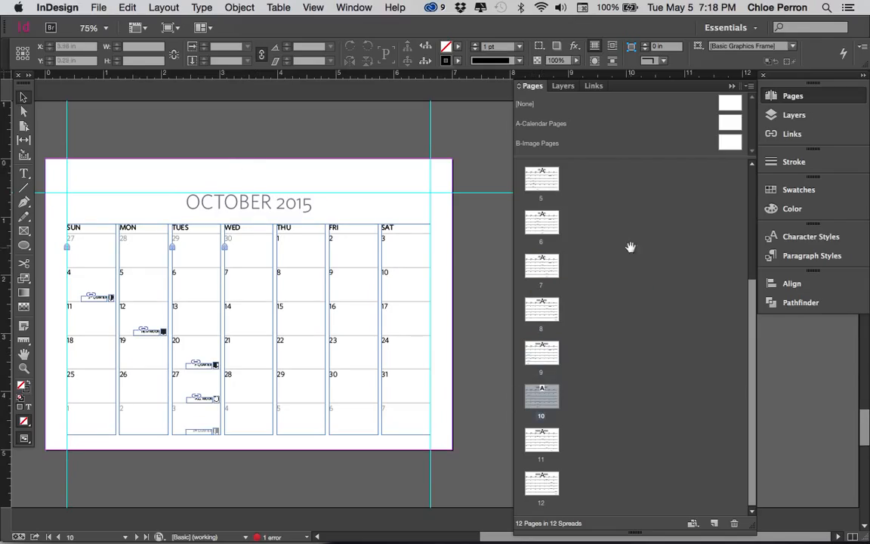
Compare the B-Image Pages master layout with calendar pages 5, 6 and 7, ending on page 7.
{"action": "double_click", "coordinate": [540, 185]}
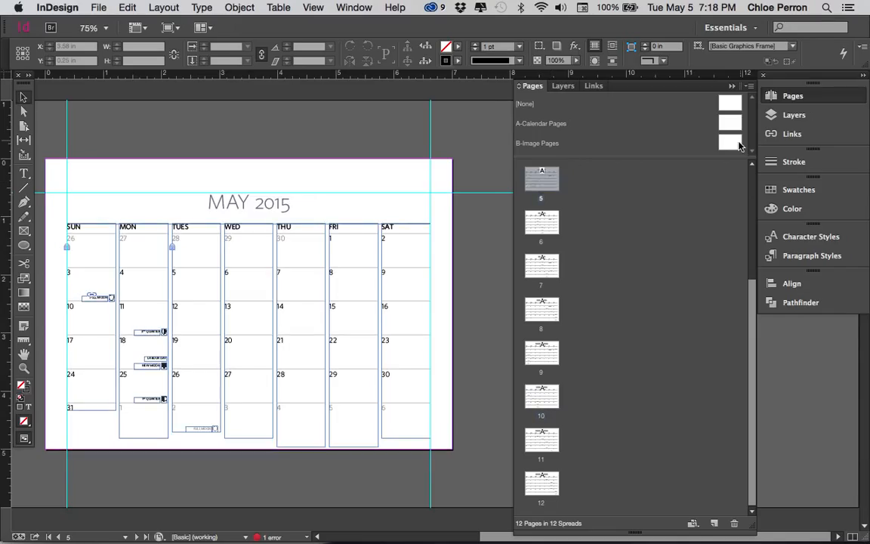
{"action": "double_click", "coordinate": [731, 144]}
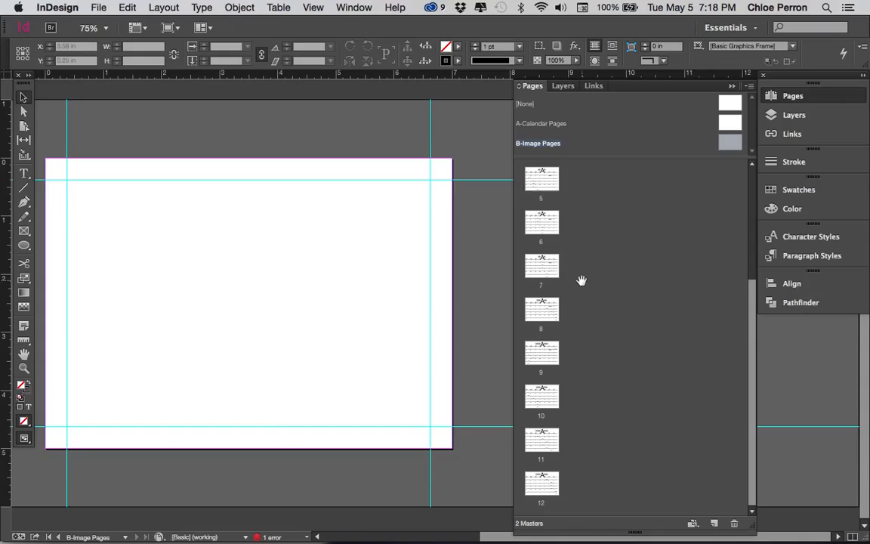
{"action": "double_click", "coordinate": [541, 182]}
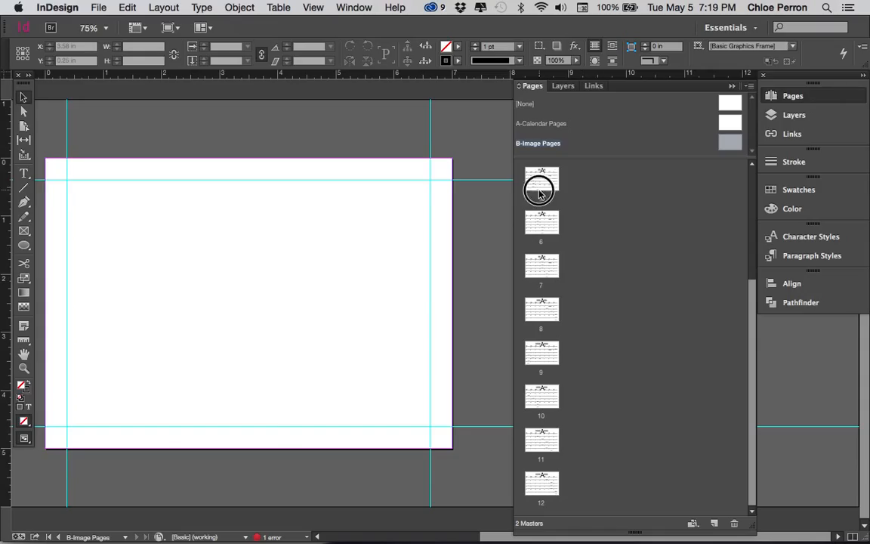
{"action": "double_click", "coordinate": [545, 236]}
{"action": "double_click", "coordinate": [542, 266]}
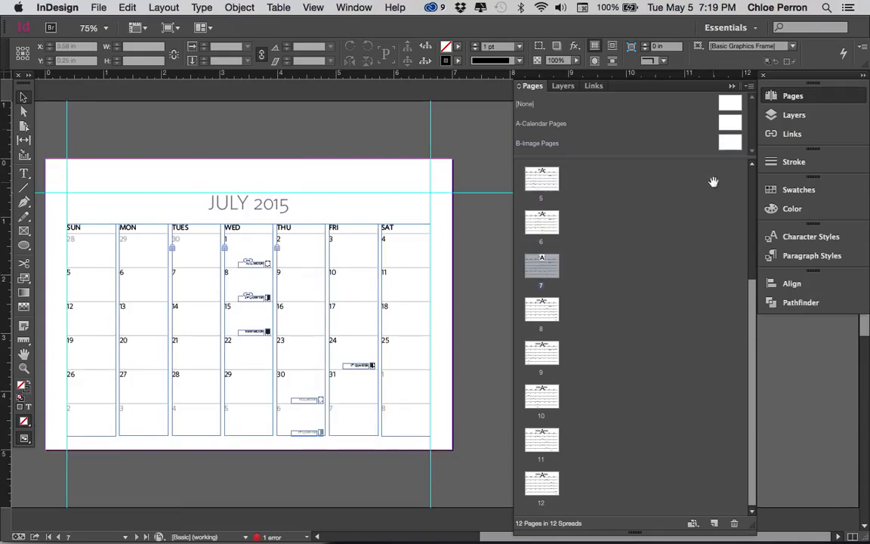
Examine the objects in Layer 1 on page 7, toggling the Thursday and Wednesday columns' visibility, and collapse the layer.
{"action": "left_click", "coordinate": [772, 120]}
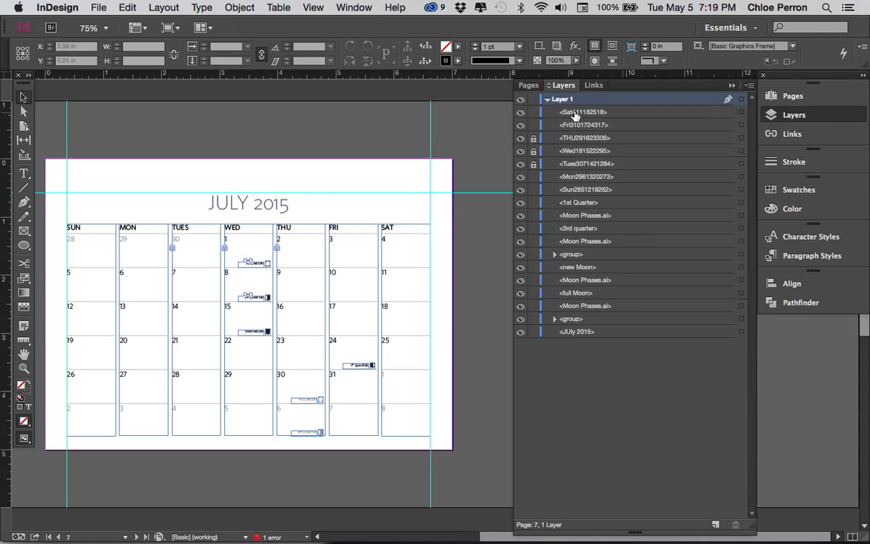
{"action": "left_click", "coordinate": [534, 150]}
{"action": "left_click", "coordinate": [382, 233]}
{"action": "left_click", "coordinate": [383, 219]}
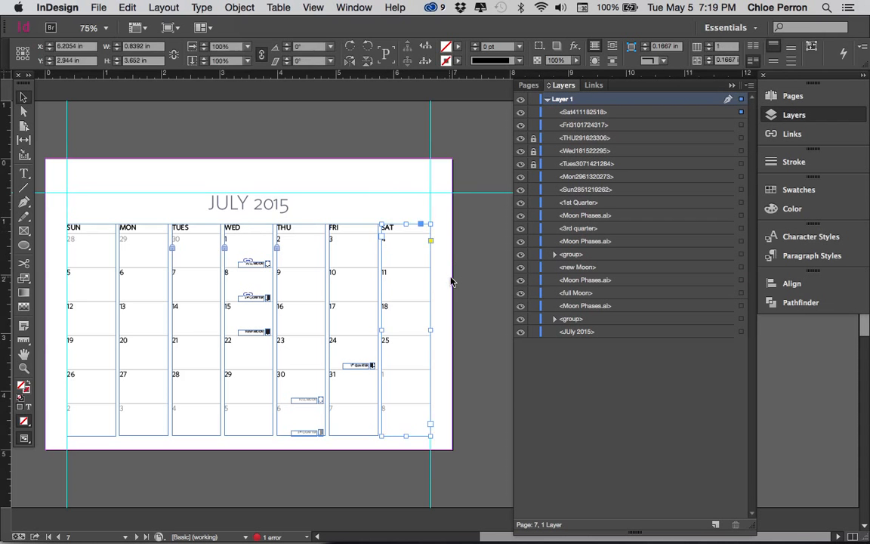
{"action": "left_click", "coordinate": [521, 139]}
{"action": "left_click", "coordinate": [521, 139]}
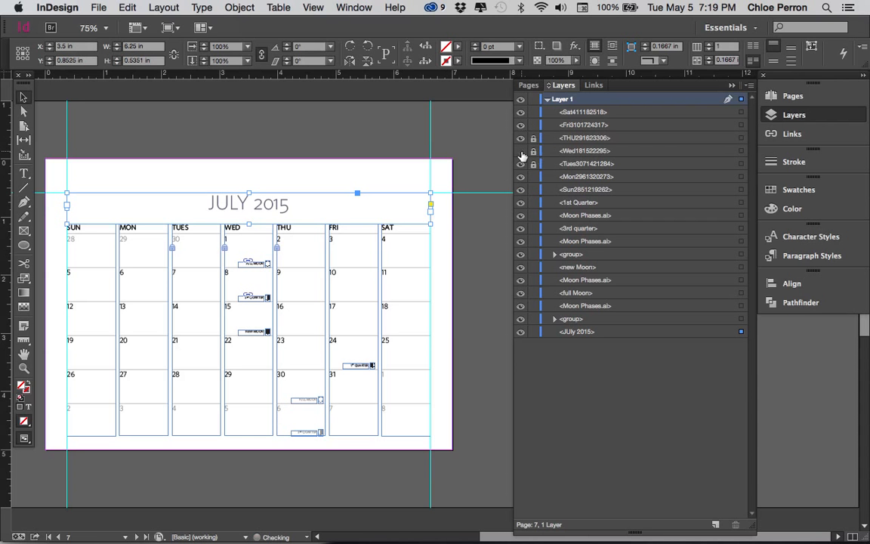
{"action": "left_click", "coordinate": [521, 152]}
{"action": "left_click", "coordinate": [520, 151]}
{"action": "left_click", "coordinate": [547, 100]}
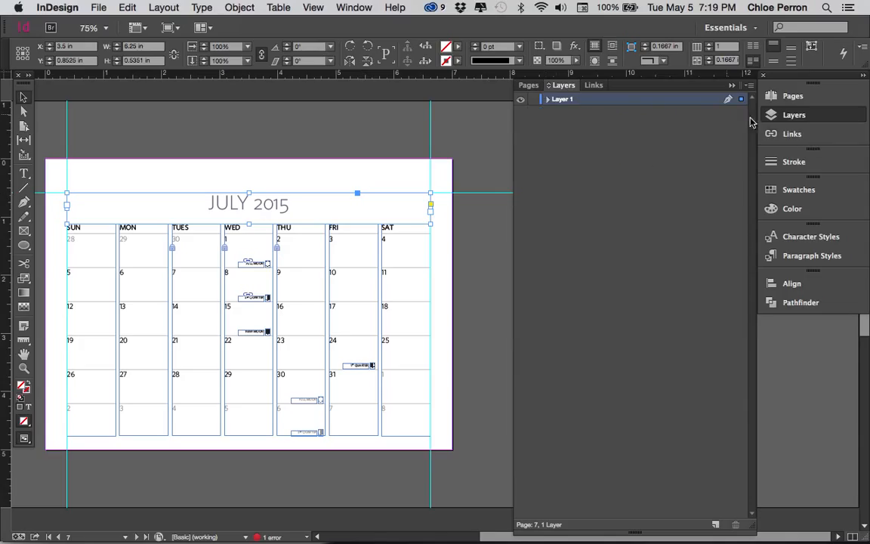
Try applying the B-Image Pages master to page 1, undo it, and display page 1.
{"action": "left_click", "coordinate": [789, 96]}
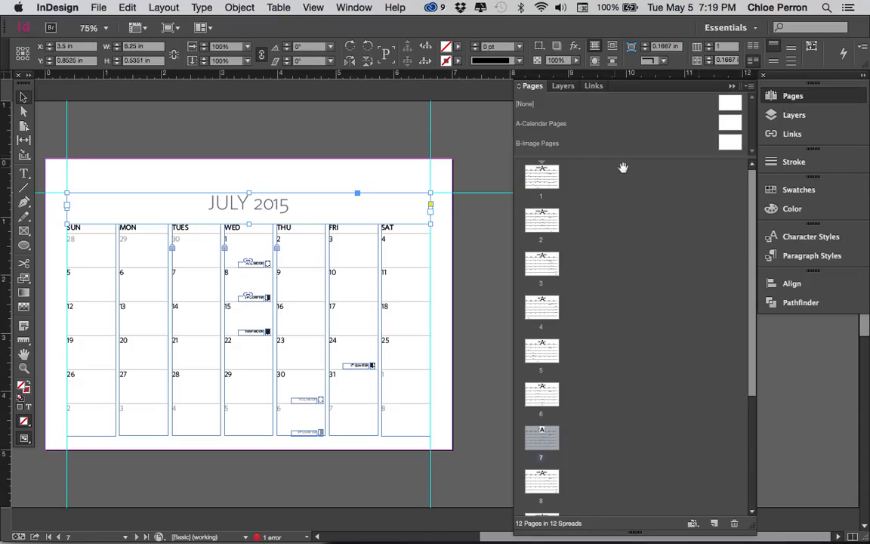
{"action": "left_click_drag", "start_coordinate": [731, 147], "coordinate": [550, 176]}
{"action": "double_click", "coordinate": [550, 180]}
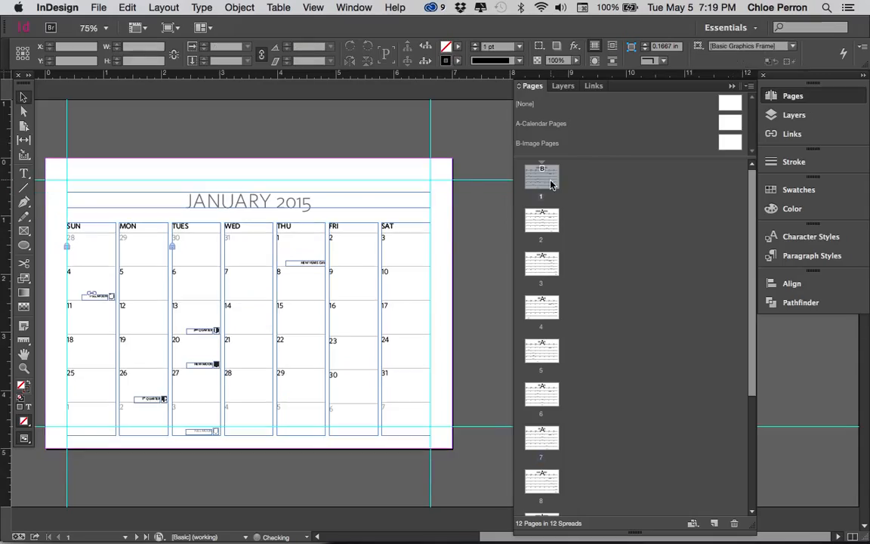
{"action": "left_click_drag", "start_coordinate": [730, 143], "coordinate": [547, 171]}
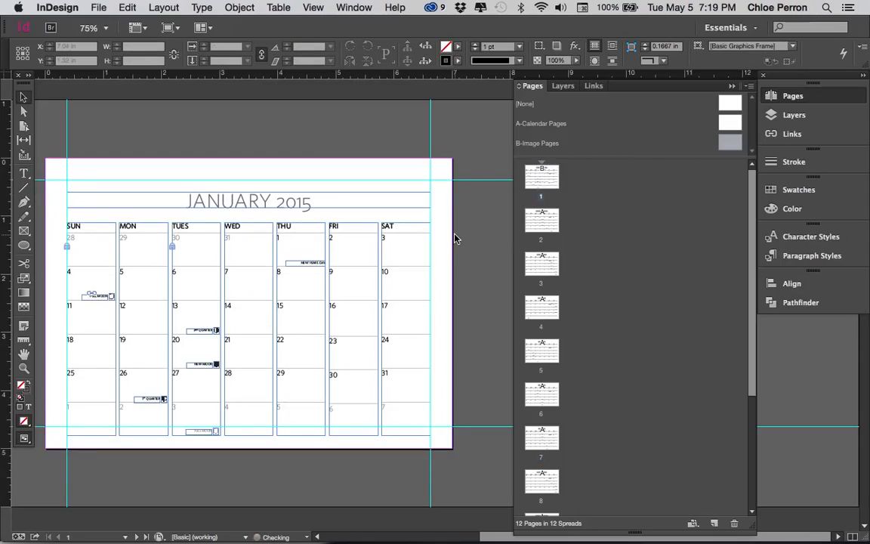
{"action": "key", "text": "super+z"}
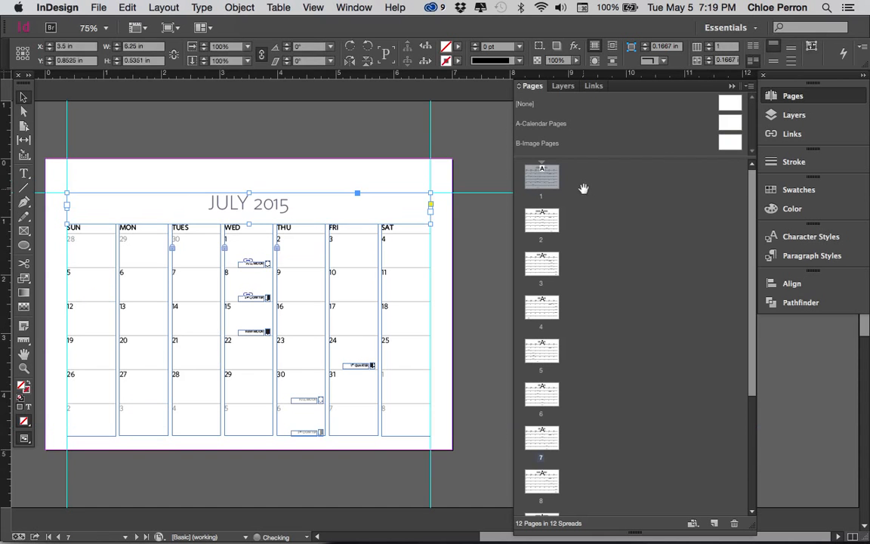
{"action": "double_click", "coordinate": [547, 185]}
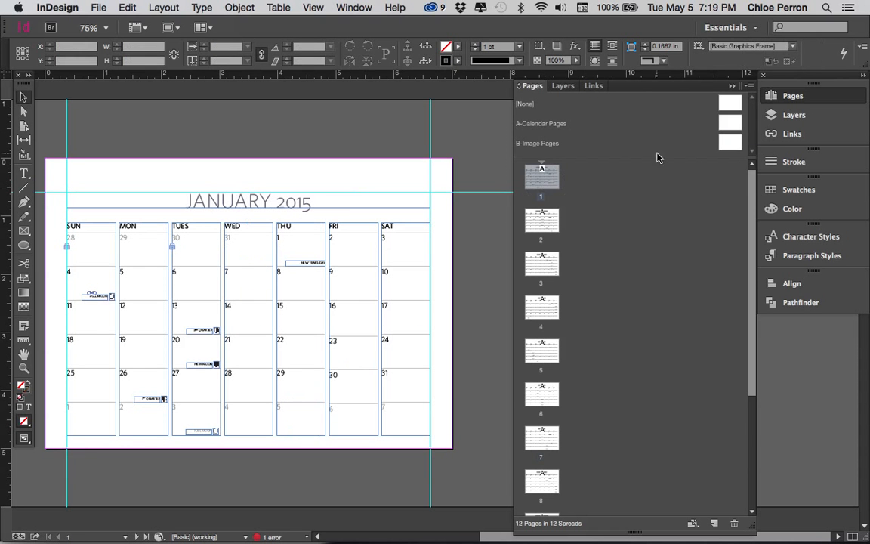
Insert a new page based on the B-Image Pages master before the January calendar as page 1.
{"action": "left_click_drag", "start_coordinate": [732, 148], "coordinate": [522, 182]}
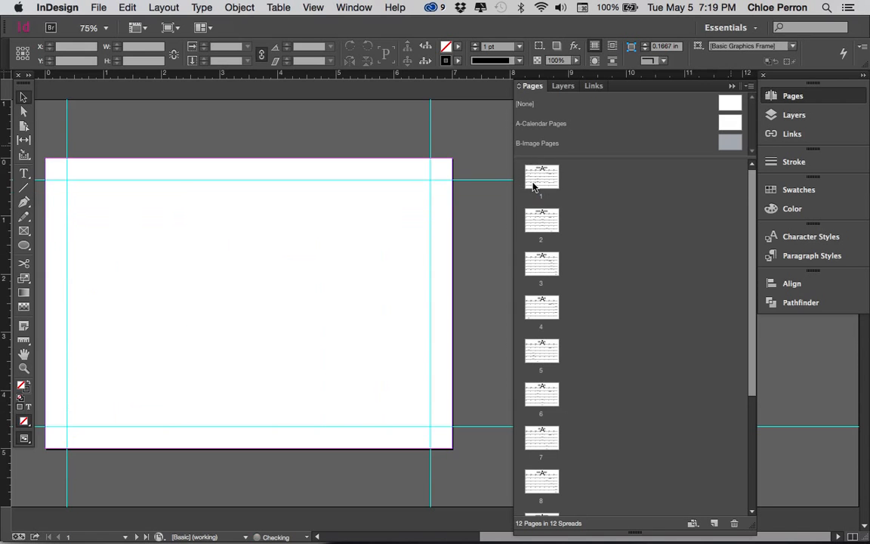
{"action": "double_click", "coordinate": [540, 177]}
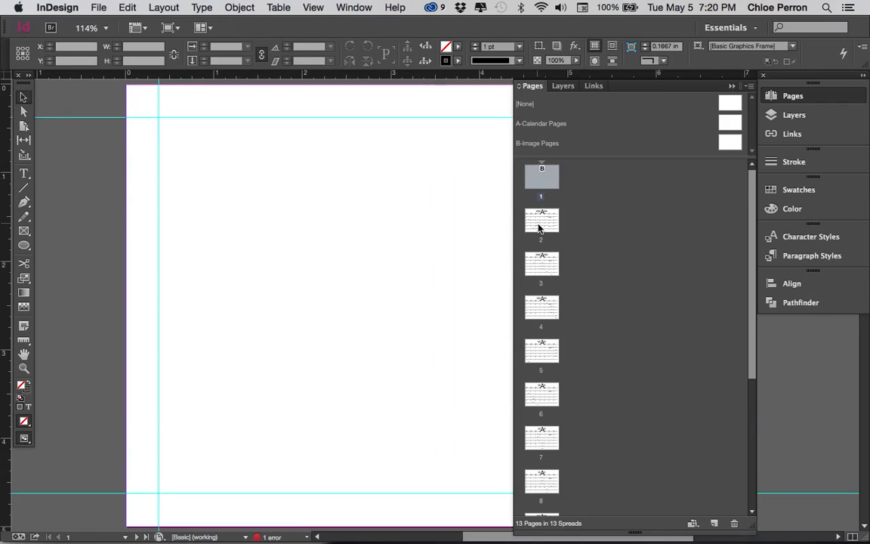
{"action": "scroll", "coordinate": [436, 281], "scroll_direction": "right", "scroll_amount": 4}
{"action": "scroll", "coordinate": [436, 281], "scroll_direction": "down", "scroll_amount": 2}
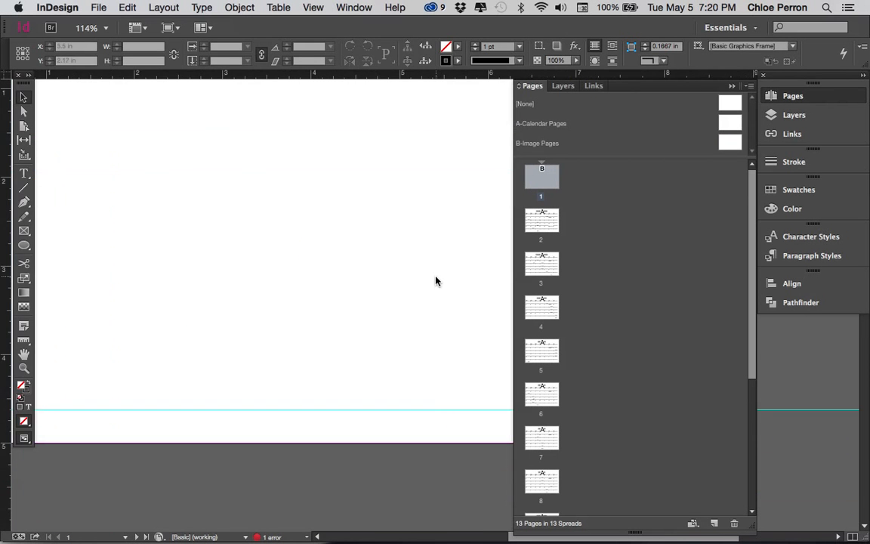
Insert new pages based on B-Image Pages after calendar pages 2 and 4, as pages 3 and 5.
{"action": "left_click_drag", "start_coordinate": [731, 150], "coordinate": [568, 261]}
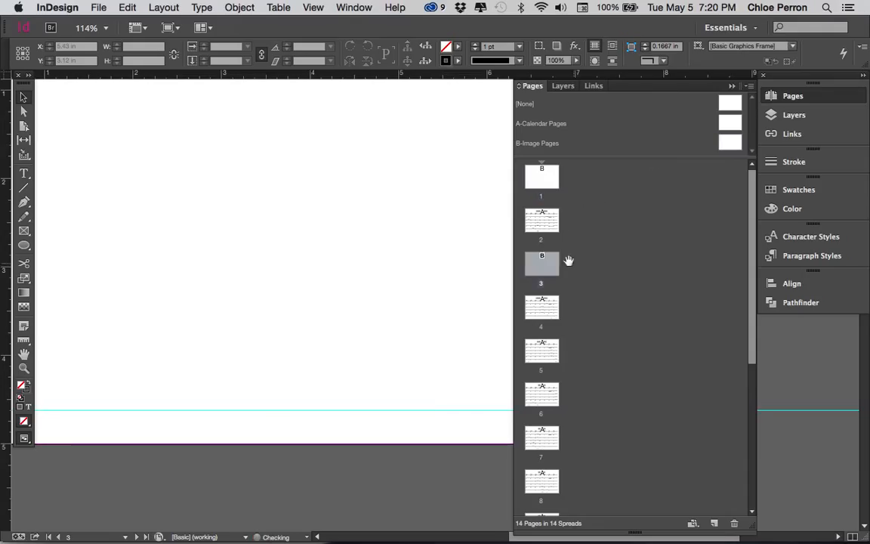
{"action": "double_click", "coordinate": [541, 179]}
{"action": "double_click", "coordinate": [541, 226]}
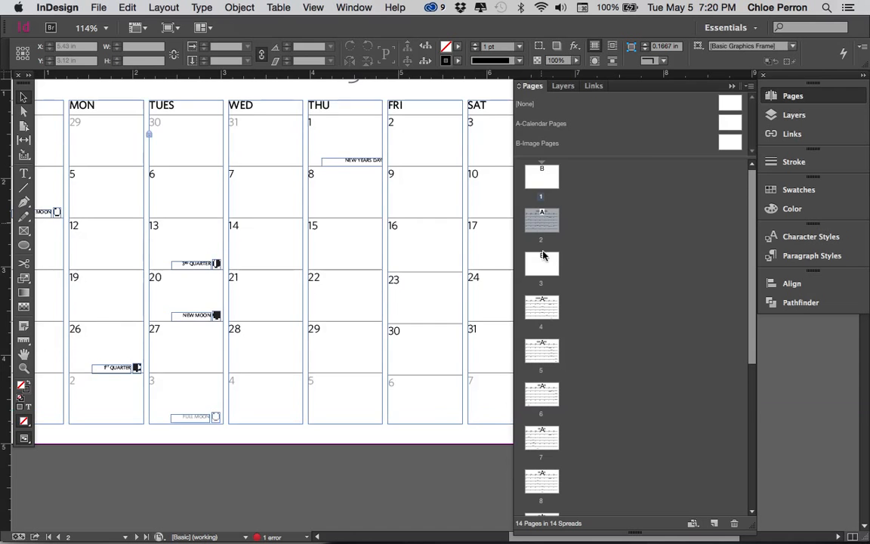
{"action": "double_click", "coordinate": [545, 266]}
{"action": "left_click_drag", "start_coordinate": [736, 151], "coordinate": [564, 310]}
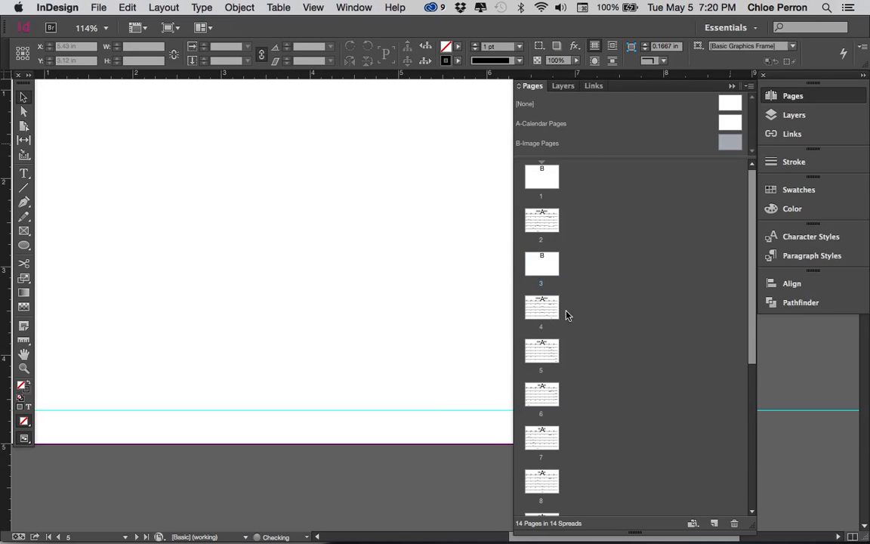
{"action": "left_click_drag", "start_coordinate": [576, 346], "coordinate": [574, 346]}
Insert an extra B-Image Pages page as page 6 and delete it again.
{"action": "left_click_drag", "start_coordinate": [724, 154], "coordinate": [563, 347]}
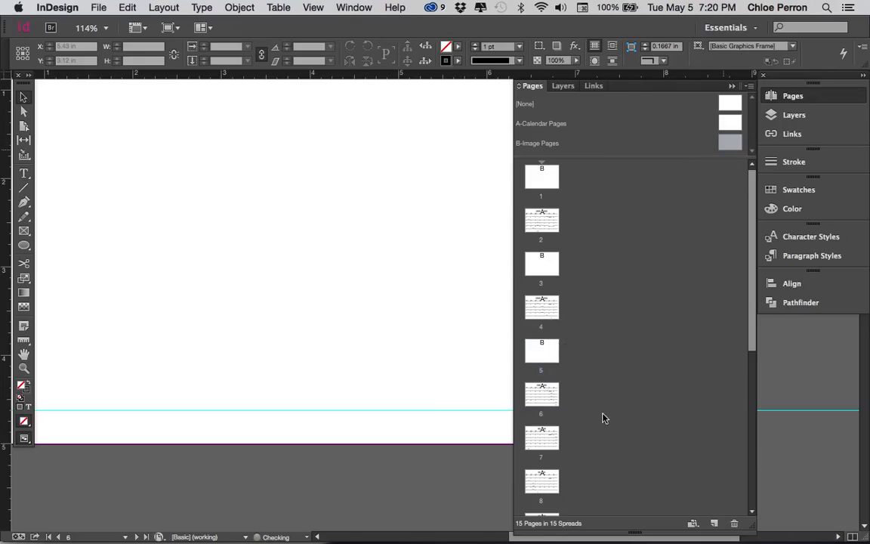
{"action": "left_click_drag", "start_coordinate": [604, 417], "coordinate": [602, 413]}
{"action": "scroll", "coordinate": [548, 340], "scroll_direction": "down", "scroll_amount": 2}
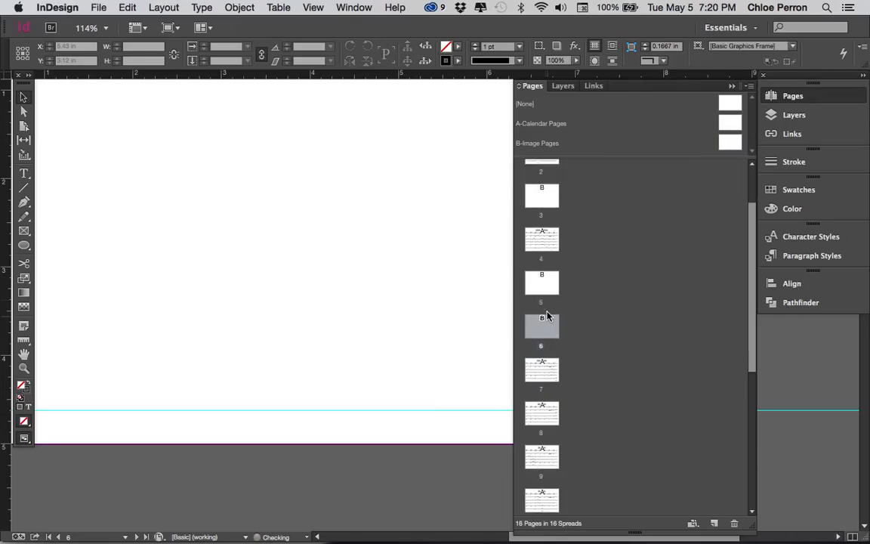
{"action": "left_click", "coordinate": [547, 281]}
{"action": "left_click_drag", "start_coordinate": [547, 324], "coordinate": [567, 370]}
{"action": "left_click_drag", "start_coordinate": [705, 507], "coordinate": [734, 522]}
Insert new B-Image Pages pages after calendar pages 6 and 8, as pages 7 and 9.
{"action": "left_click_drag", "start_coordinate": [725, 151], "coordinate": [563, 326]}
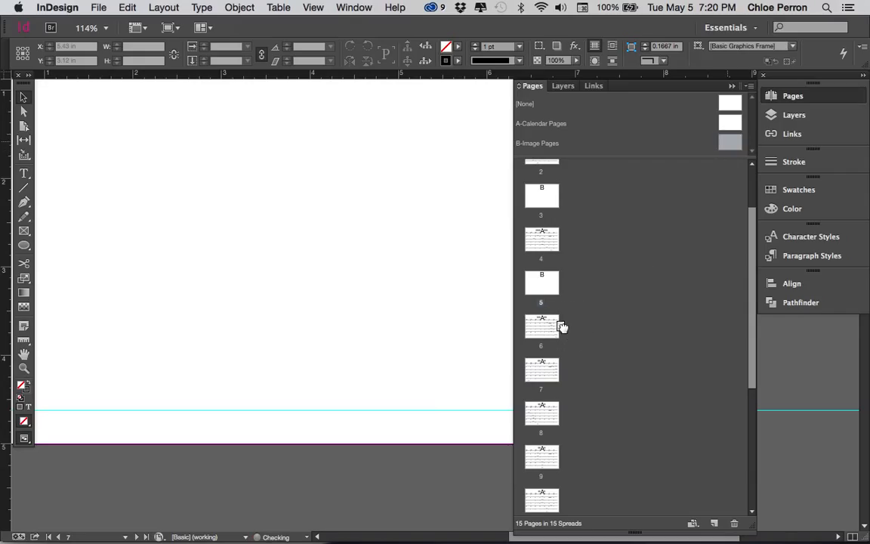
{"action": "left_click_drag", "start_coordinate": [593, 360], "coordinate": [588, 370]}
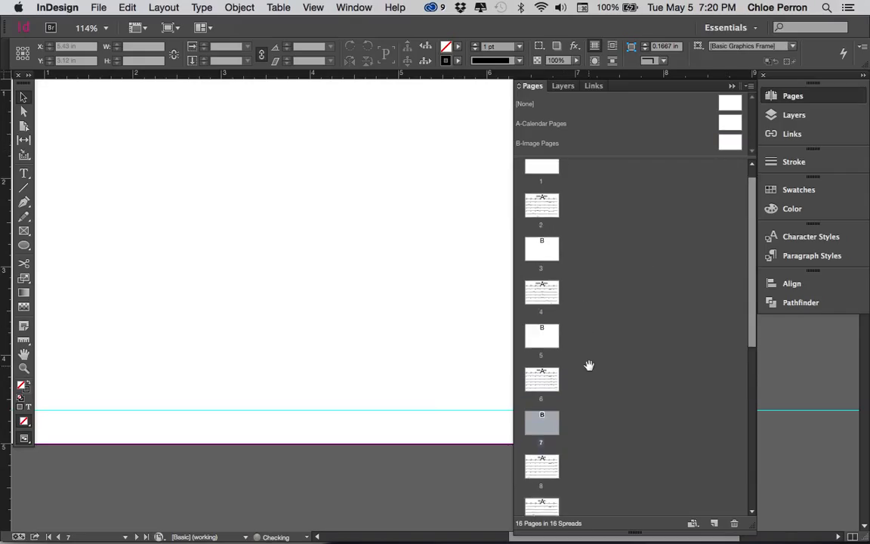
{"action": "scroll", "coordinate": [567, 368], "scroll_direction": "down", "scroll_amount": 1}
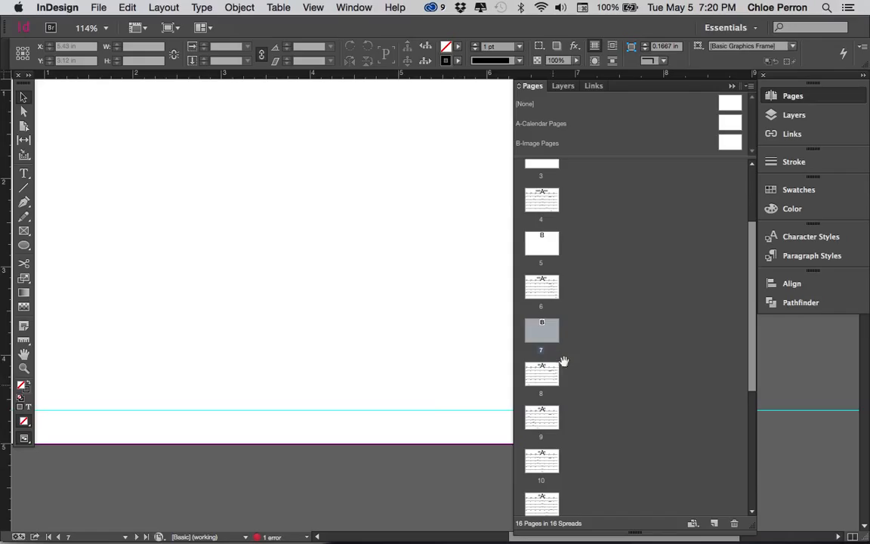
{"action": "left_click", "coordinate": [548, 378]}
{"action": "left_click_drag", "start_coordinate": [730, 142], "coordinate": [566, 373]}
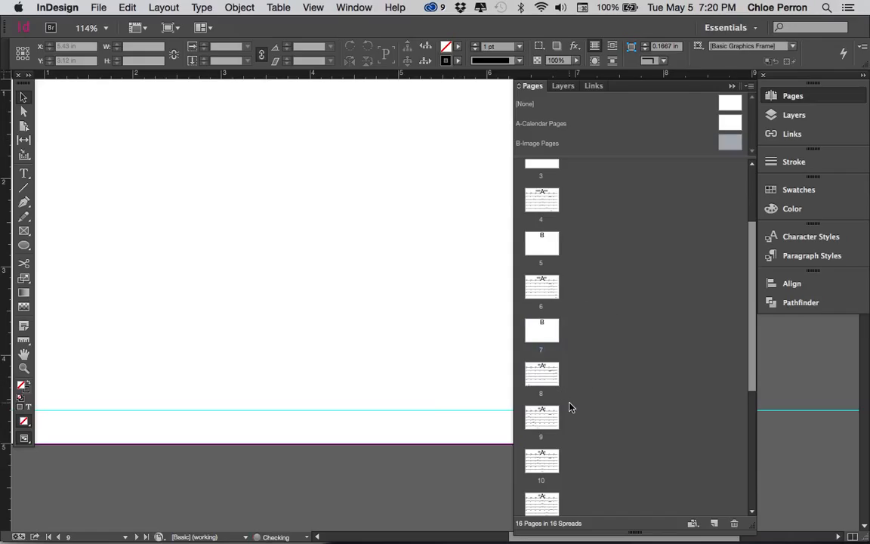
{"action": "left_click_drag", "start_coordinate": [569, 407], "coordinate": [559, 429]}
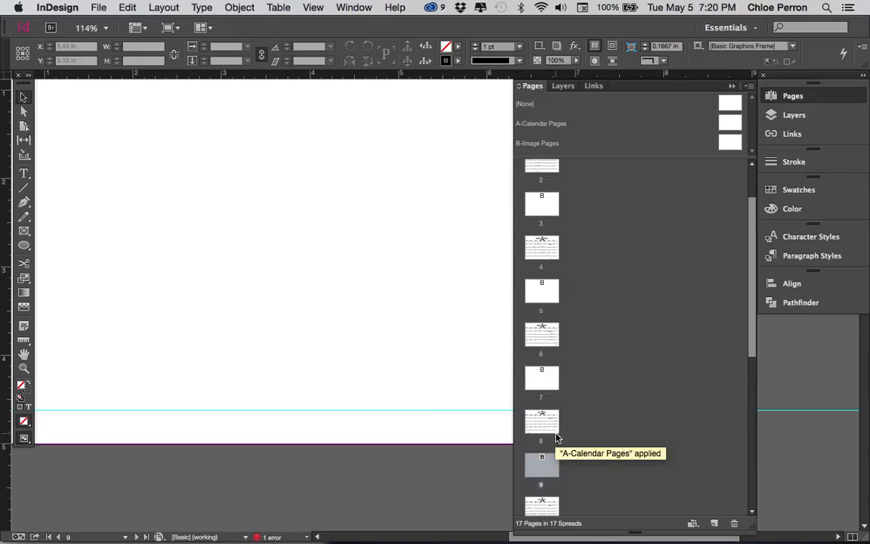
Insert new B-Image Pages pages after calendar pages 10 and 12, as pages 11 and 13.
{"action": "scroll", "coordinate": [556, 436], "scroll_direction": "down", "scroll_amount": 2}
{"action": "left_click_drag", "start_coordinate": [724, 146], "coordinate": [576, 417]}
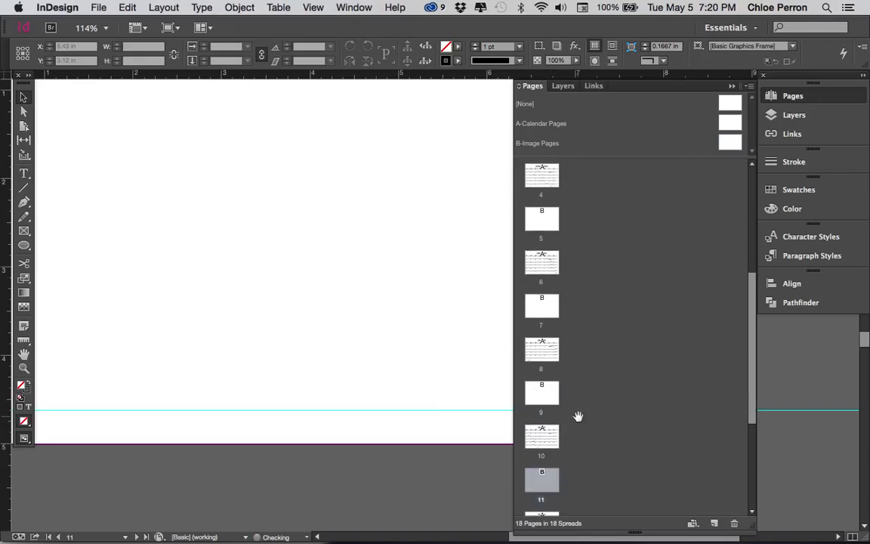
{"action": "scroll", "coordinate": [578, 416], "scroll_direction": "down", "scroll_amount": 4}
{"action": "left_click_drag", "start_coordinate": [726, 144], "coordinate": [564, 316]}
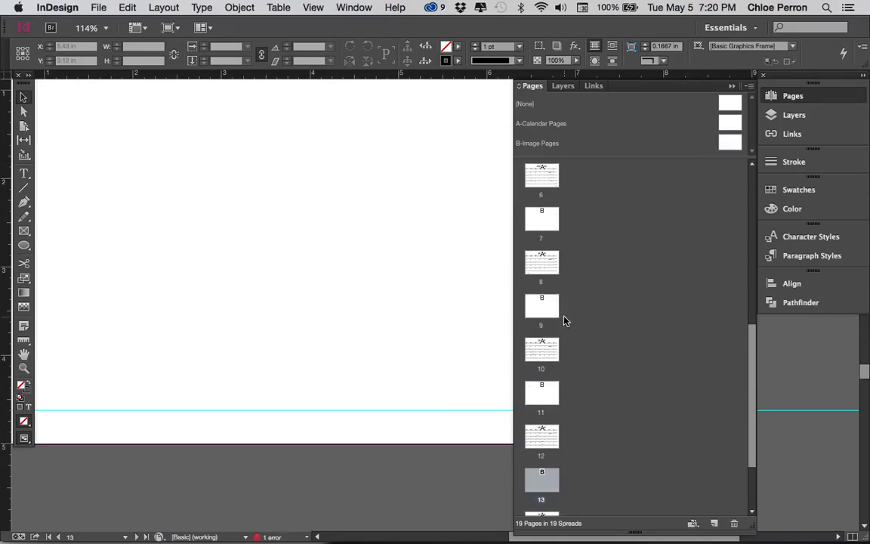
Insert a new B-Image Pages page after calendar page 15 and another one after calendar page 14.
{"action": "scroll", "coordinate": [573, 397], "scroll_direction": "down", "scroll_amount": 5}
{"action": "left_click", "coordinate": [653, 246]}
{"action": "left_click", "coordinate": [575, 346]}
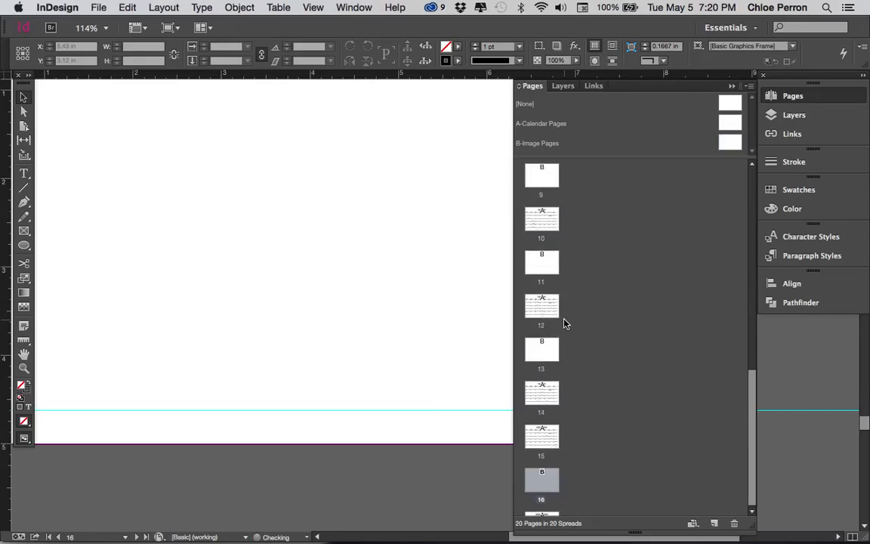
{"action": "left_click_drag", "start_coordinate": [732, 142], "coordinate": [568, 421]}
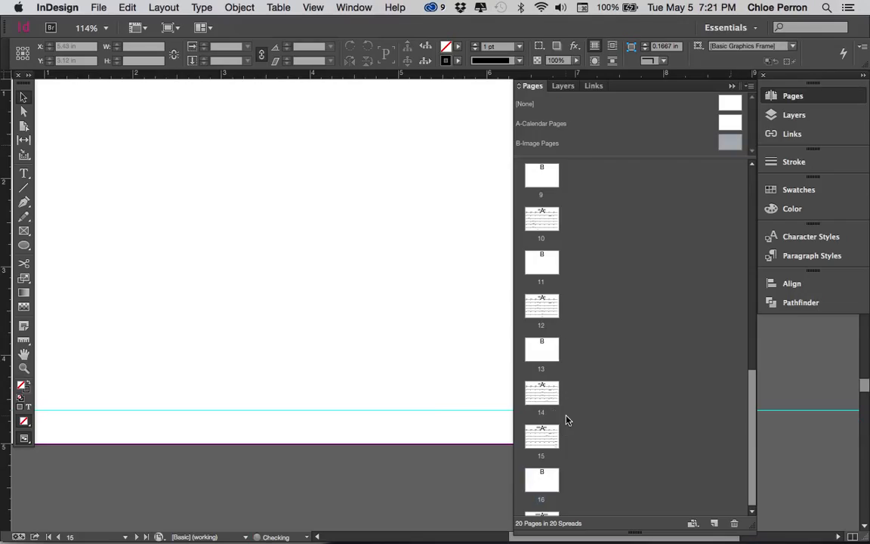
Check the alternation of image and calendar pages from page 12 to the September calendar on page 18.
{"action": "left_click", "coordinate": [544, 352]}
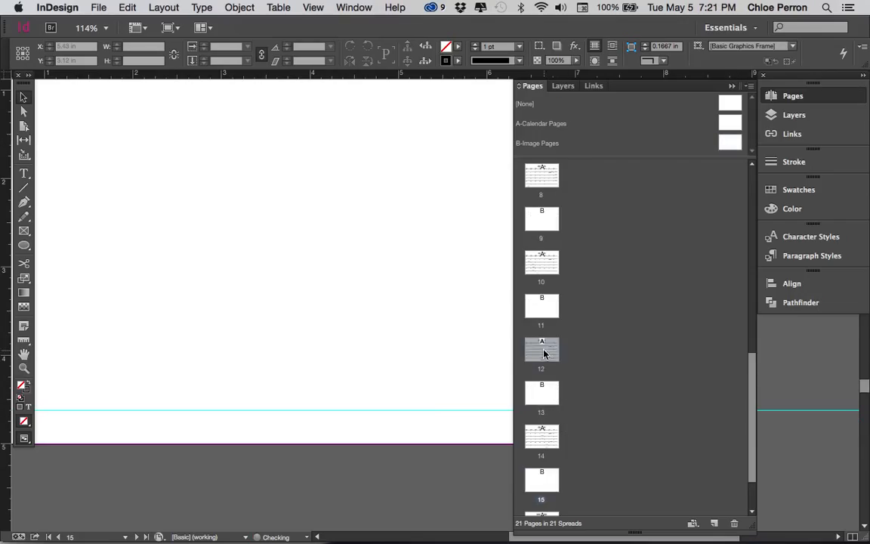
{"action": "double_click", "coordinate": [543, 391]}
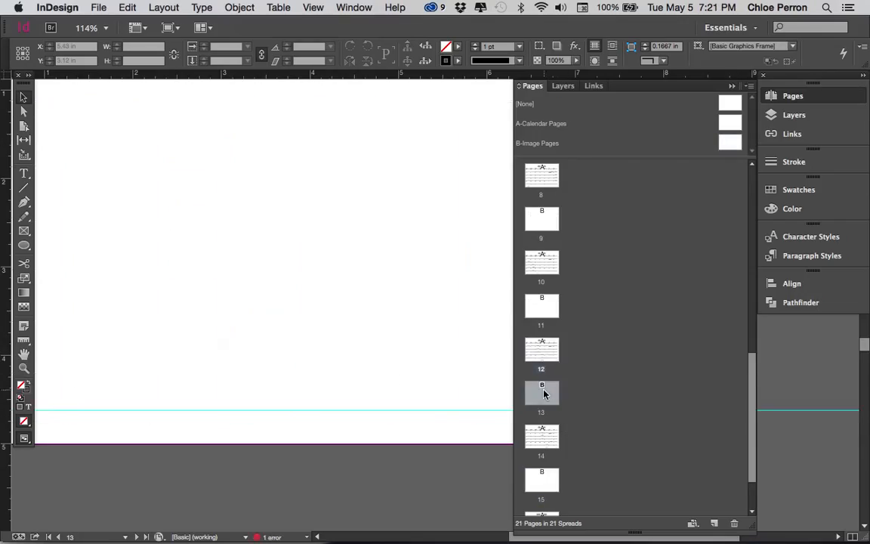
{"action": "double_click", "coordinate": [543, 438]}
{"action": "double_click", "coordinate": [544, 479]}
{"action": "scroll", "coordinate": [544, 480], "scroll_direction": "down", "scroll_amount": 4}
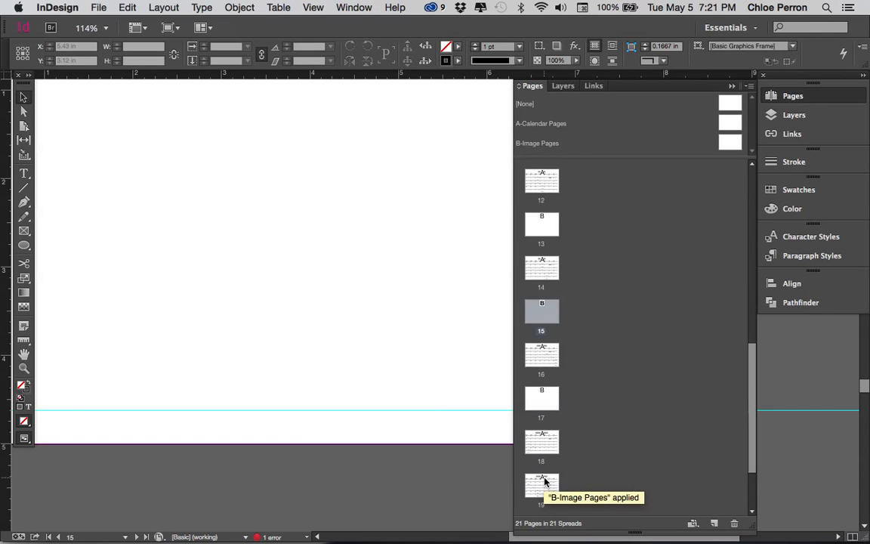
{"action": "scroll", "coordinate": [561, 334], "scroll_direction": "down", "scroll_amount": 2}
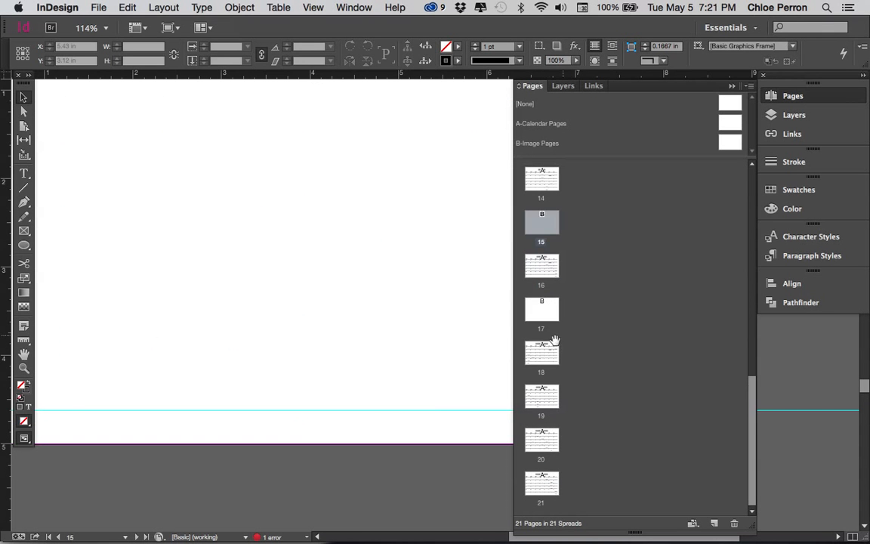
{"action": "double_click", "coordinate": [544, 355]}
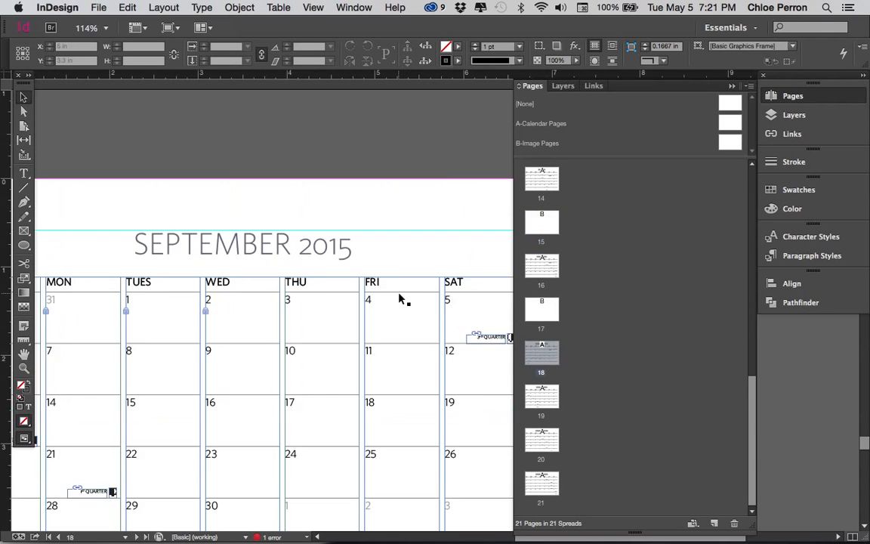
Insert new B-Image Pages pages after calendar pages 18, 20 and 22, as pages 19, 21 and 23.
{"action": "left_click_drag", "start_coordinate": [728, 141], "coordinate": [569, 358]}
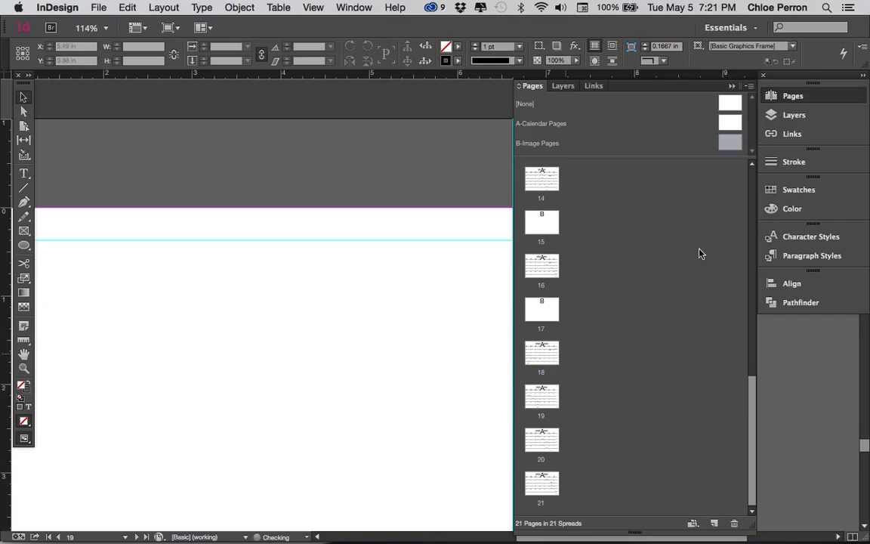
{"action": "left_click_drag", "start_coordinate": [727, 141], "coordinate": [569, 408]}
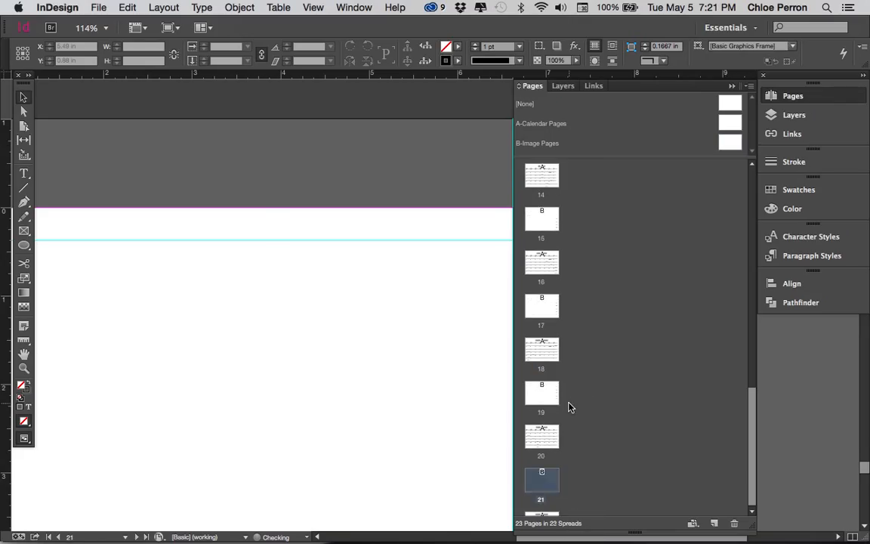
{"action": "scroll", "coordinate": [559, 441], "scroll_direction": "down", "scroll_amount": 2}
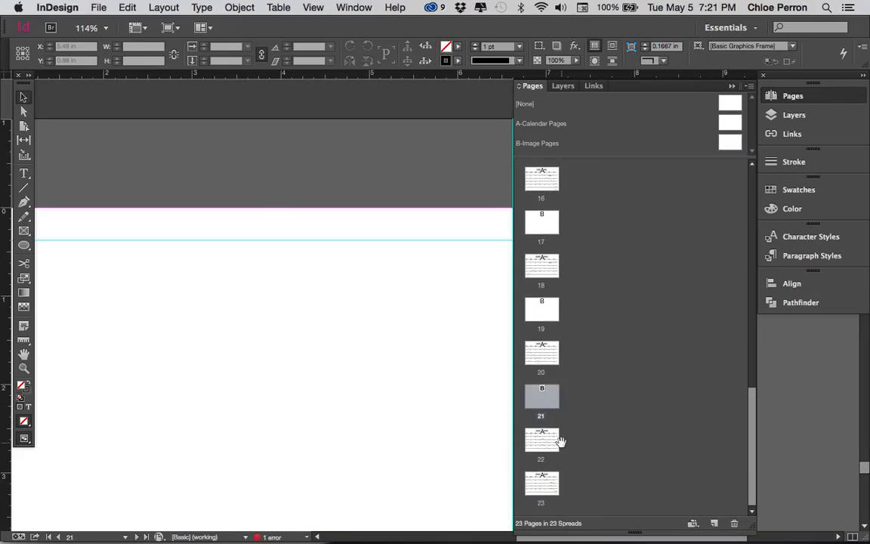
{"action": "left_click_drag", "start_coordinate": [729, 154], "coordinate": [563, 449]}
Go to page 1, zoom out to view the whole image page with its guides, and fit the page in the window.
{"action": "scroll", "coordinate": [597, 355], "scroll_direction": "up", "scroll_amount": 10}
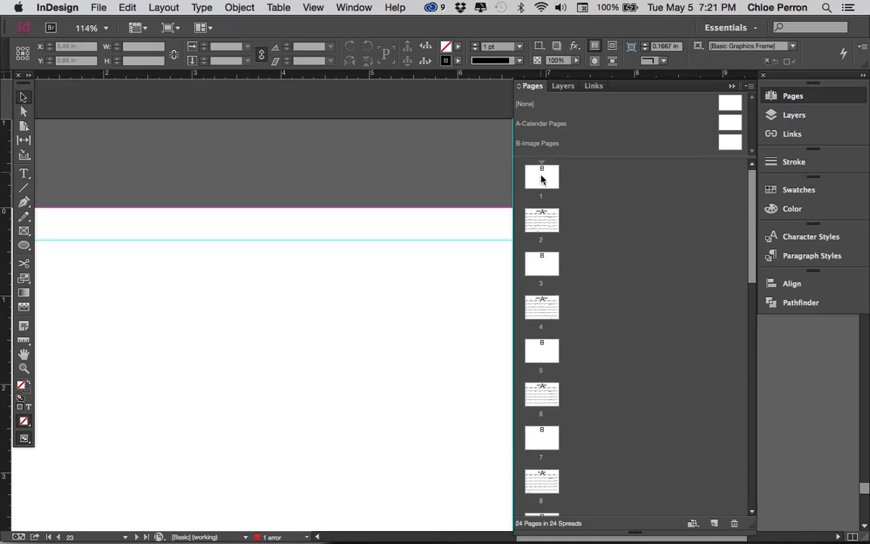
{"action": "double_click", "coordinate": [541, 176]}
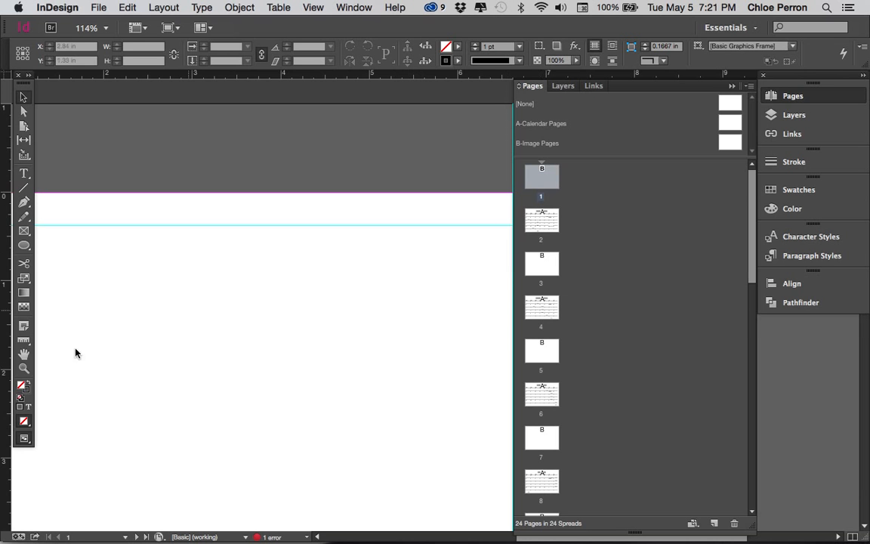
{"action": "left_click", "coordinate": [28, 370]}
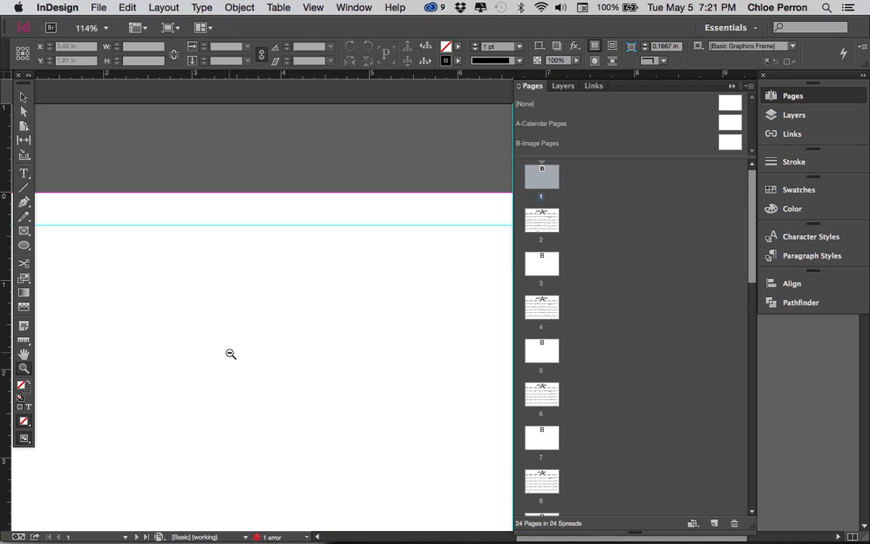
{"action": "left_click", "coordinate": [231, 353], "text": "alt"}
{"action": "left_click", "coordinate": [230, 354], "text": "alt"}
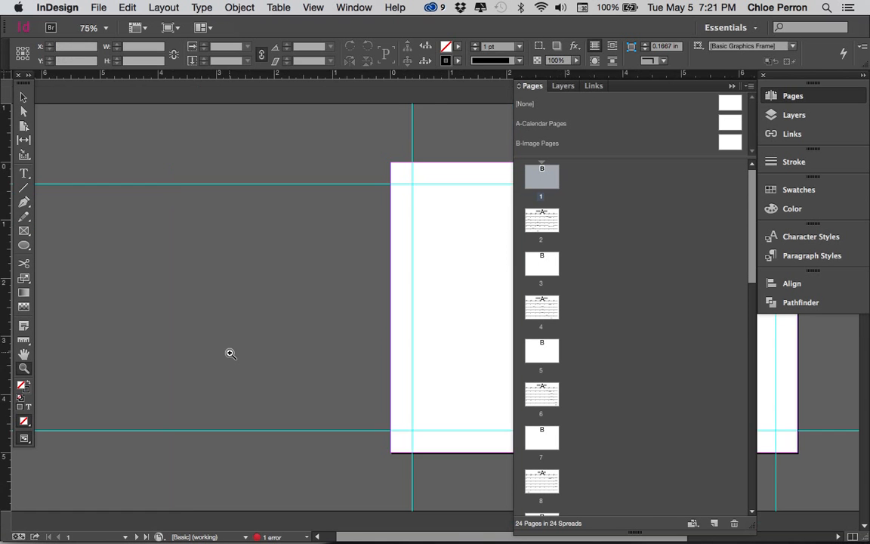
{"action": "scroll", "coordinate": [230, 353], "scroll_direction": "right", "scroll_amount": 10}
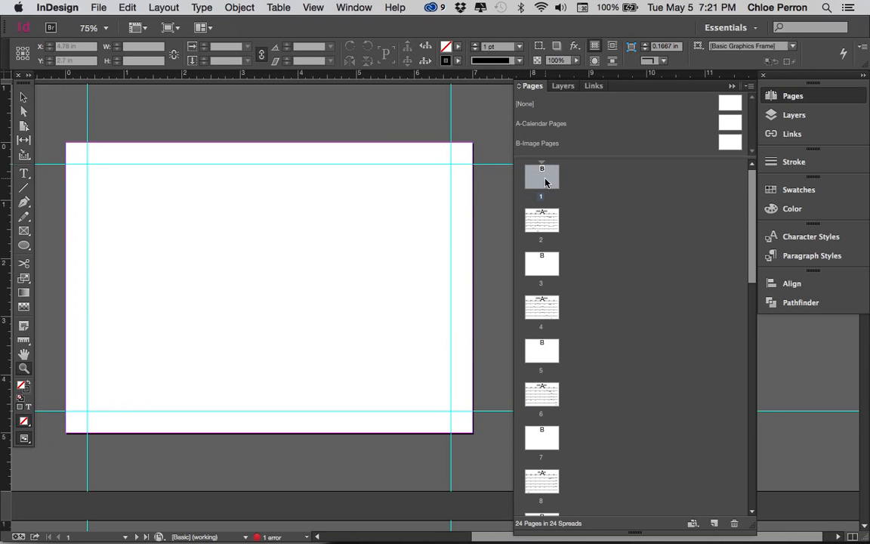
{"action": "key", "text": "super+0"}
Review pages 2 to 11 one by one to check that image pages and monthly calendar pages alternate.
{"action": "double_click", "coordinate": [546, 222]}
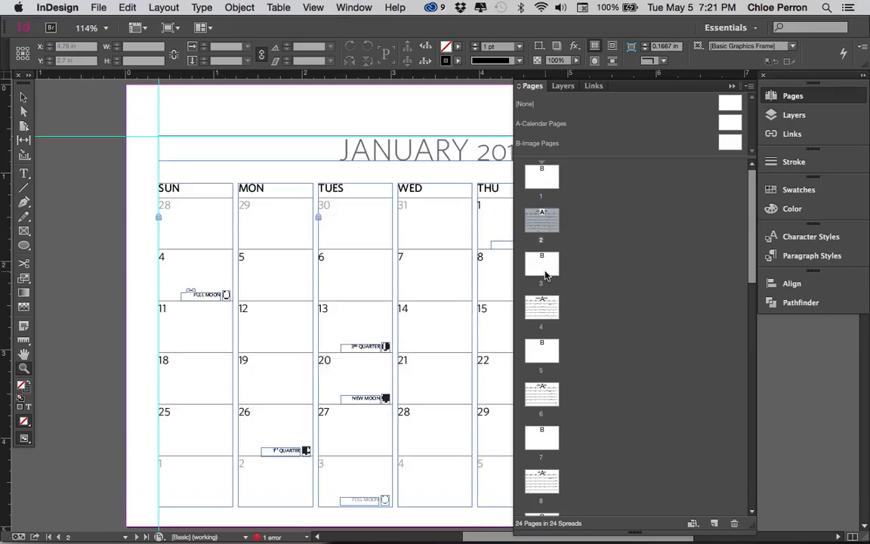
{"action": "double_click", "coordinate": [547, 275]}
{"action": "double_click", "coordinate": [547, 308]}
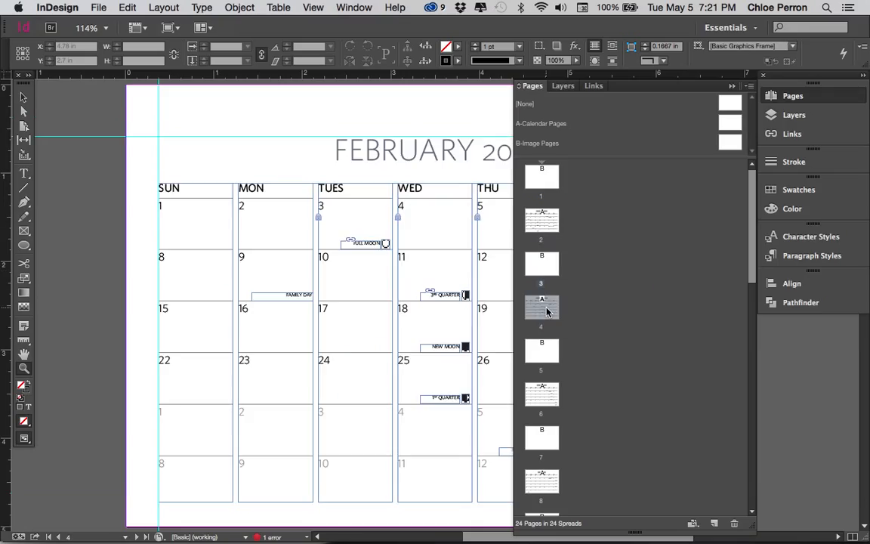
{"action": "double_click", "coordinate": [545, 350]}
{"action": "double_click", "coordinate": [548, 401]}
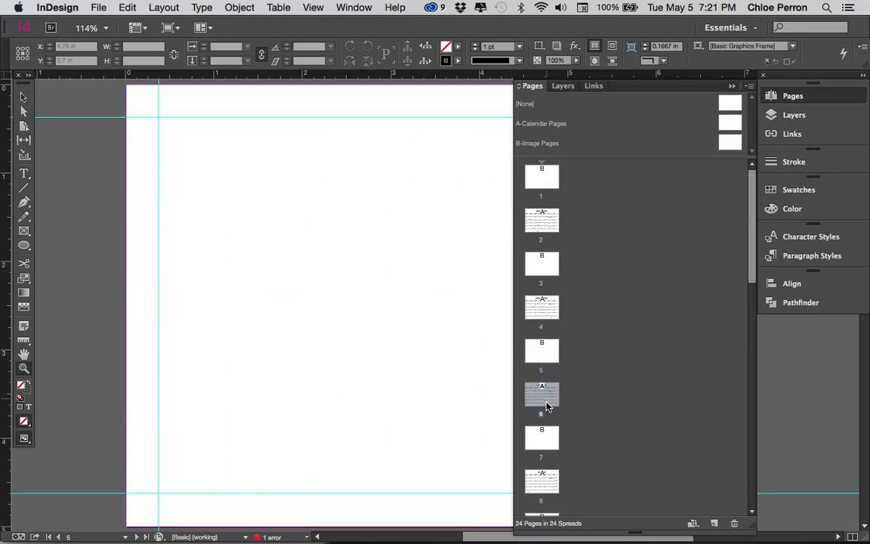
{"action": "double_click", "coordinate": [548, 441]}
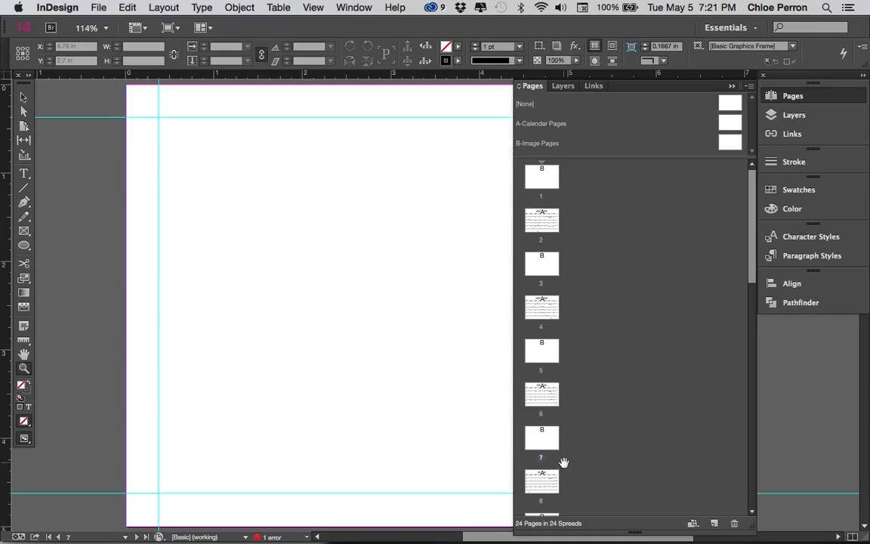
{"action": "scroll", "coordinate": [563, 459], "scroll_direction": "down", "scroll_amount": 3}
{"action": "double_click", "coordinate": [541, 377]}
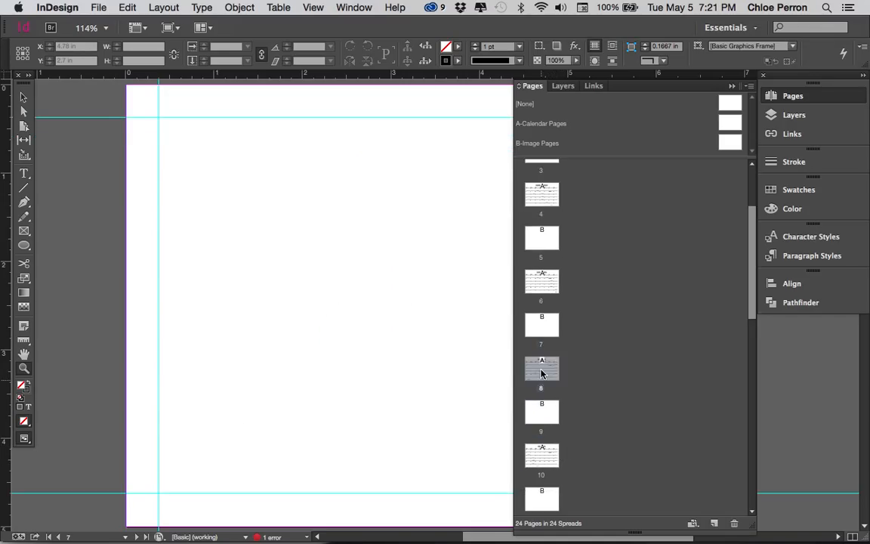
{"action": "left_click", "coordinate": [544, 413]}
{"action": "double_click", "coordinate": [544, 414]}
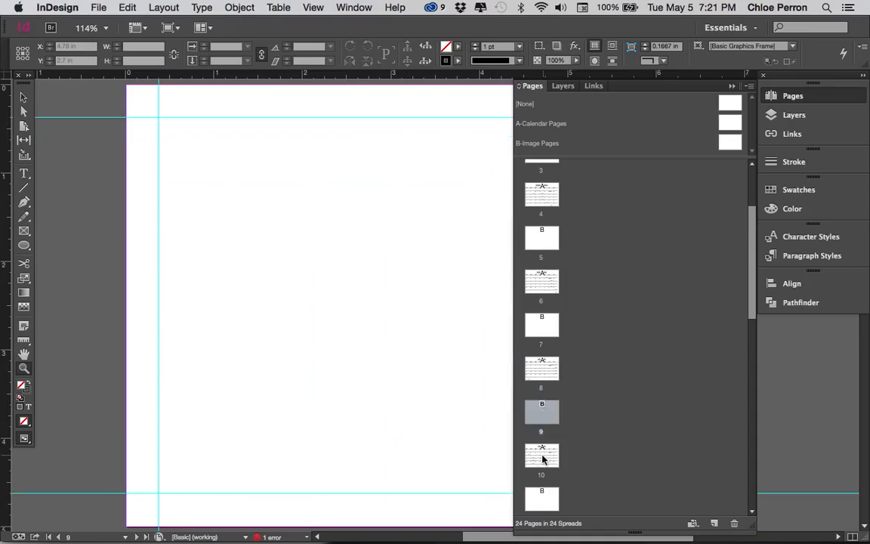
{"action": "double_click", "coordinate": [542, 456]}
{"action": "double_click", "coordinate": [543, 495]}
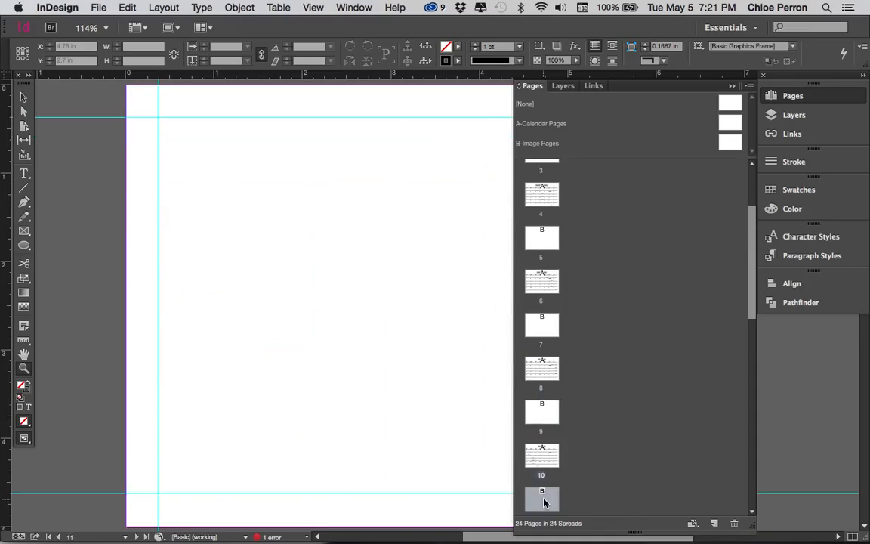
Review pages 12 to 18 one by one to check the image page before each monthly calendar.
{"action": "scroll", "coordinate": [588, 424], "scroll_direction": "down", "scroll_amount": 5}
{"action": "scroll", "coordinate": [588, 425], "scroll_direction": "down", "scroll_amount": 2}
{"action": "double_click", "coordinate": [541, 220]}
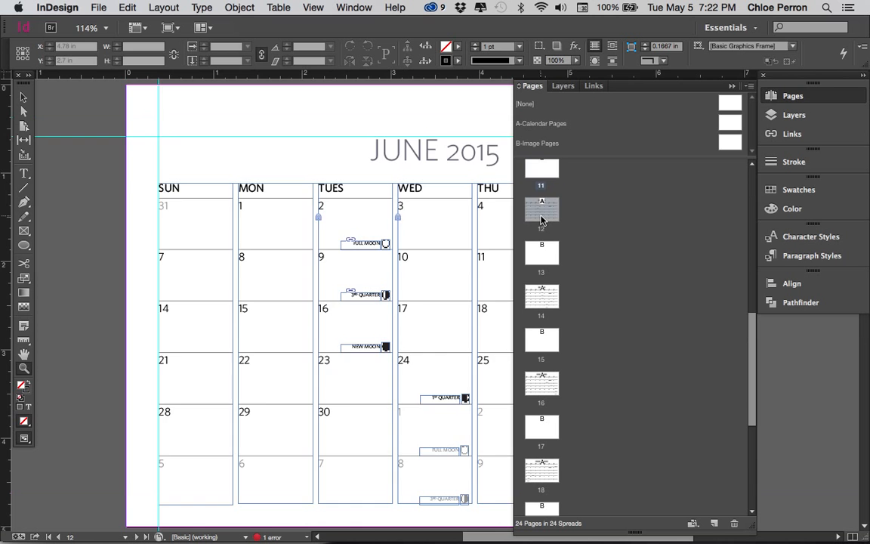
{"action": "double_click", "coordinate": [542, 253]}
{"action": "double_click", "coordinate": [542, 304]}
{"action": "double_click", "coordinate": [544, 336]}
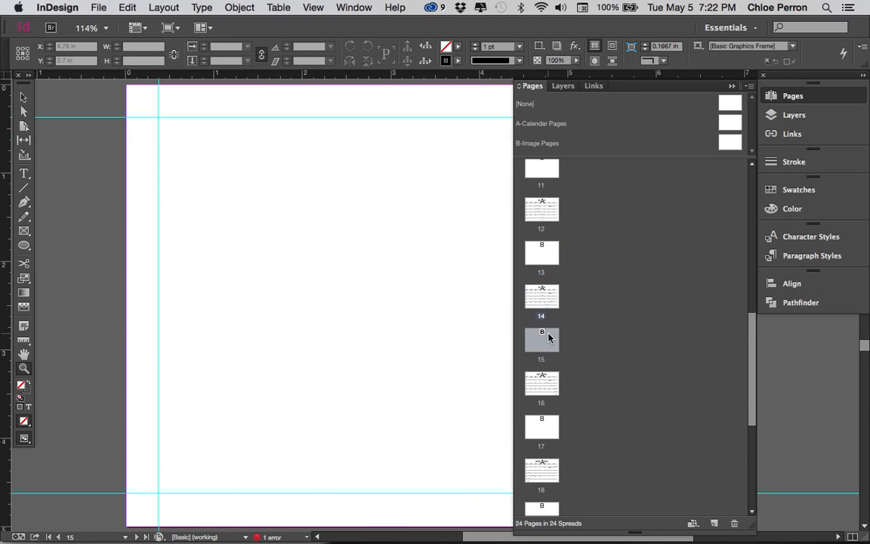
{"action": "double_click", "coordinate": [546, 382]}
{"action": "double_click", "coordinate": [545, 425]}
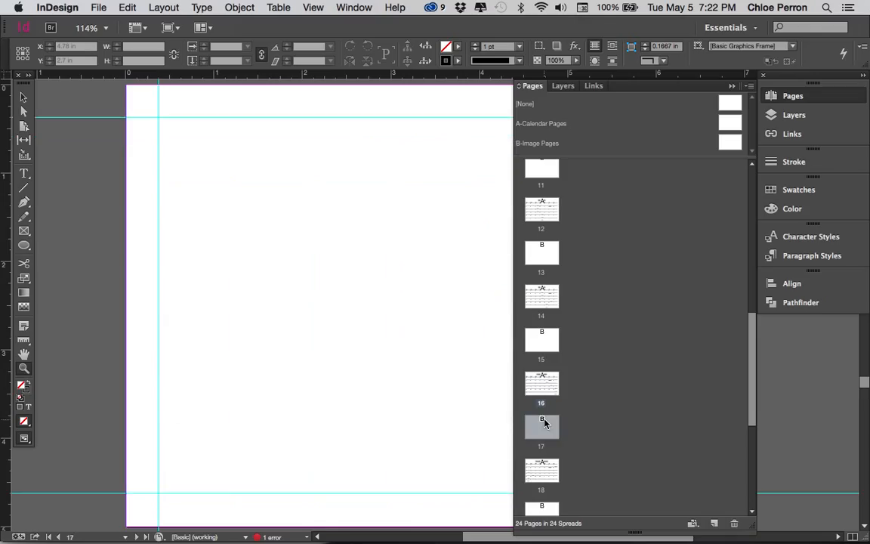
{"action": "double_click", "coordinate": [548, 472]}
Review pages 19 to 24 one by one to check the remaining image and calendar pages through December.
{"action": "scroll", "coordinate": [548, 468], "scroll_direction": "down", "scroll_amount": 3}
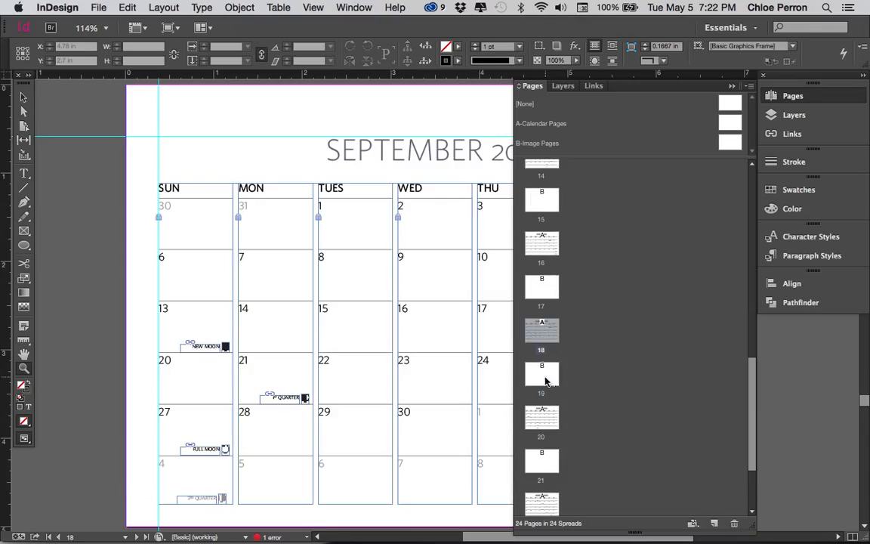
{"action": "double_click", "coordinate": [545, 382]}
{"action": "double_click", "coordinate": [546, 419]}
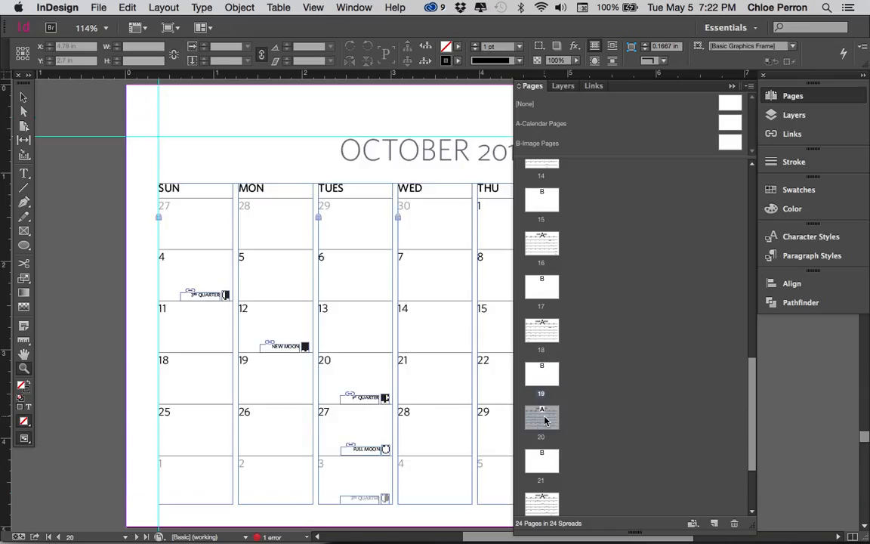
{"action": "double_click", "coordinate": [542, 461]}
{"action": "double_click", "coordinate": [549, 503]}
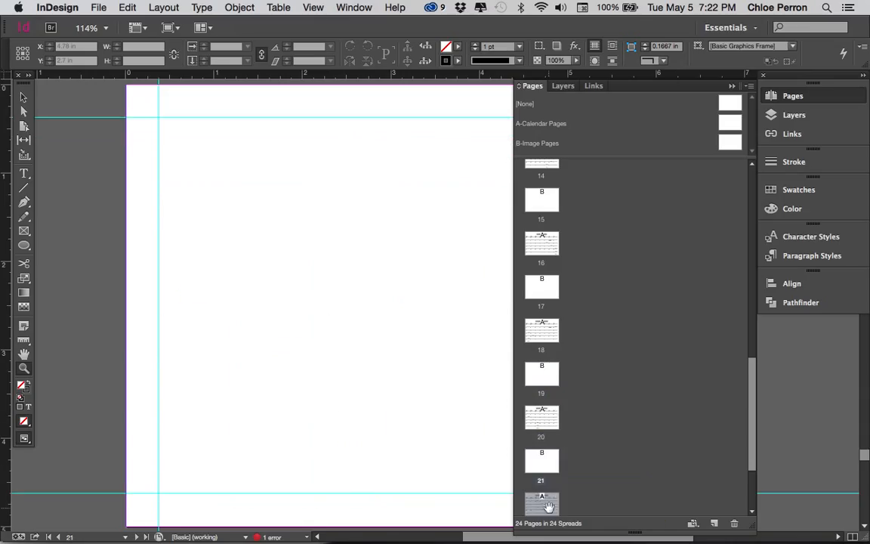
{"action": "scroll", "coordinate": [602, 390], "scroll_direction": "down", "scroll_amount": 3}
{"action": "double_click", "coordinate": [548, 438]}
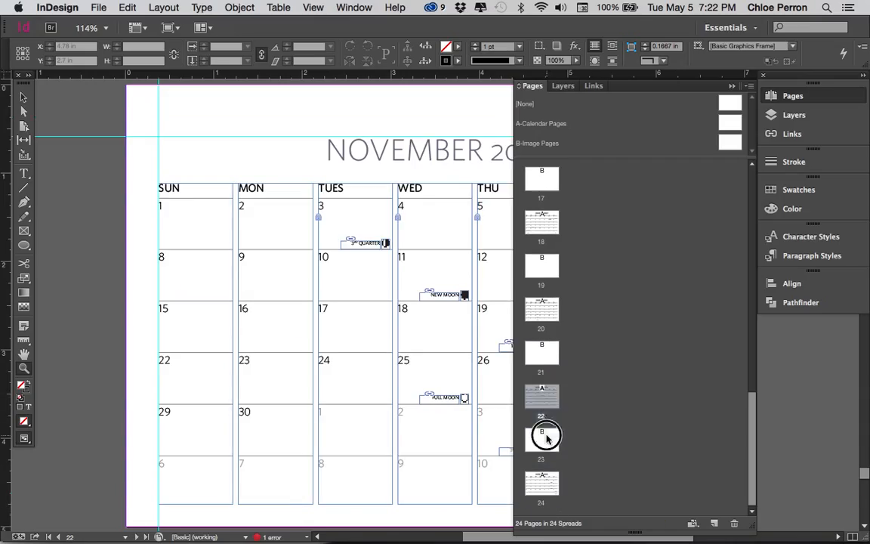
{"action": "double_click", "coordinate": [547, 479]}
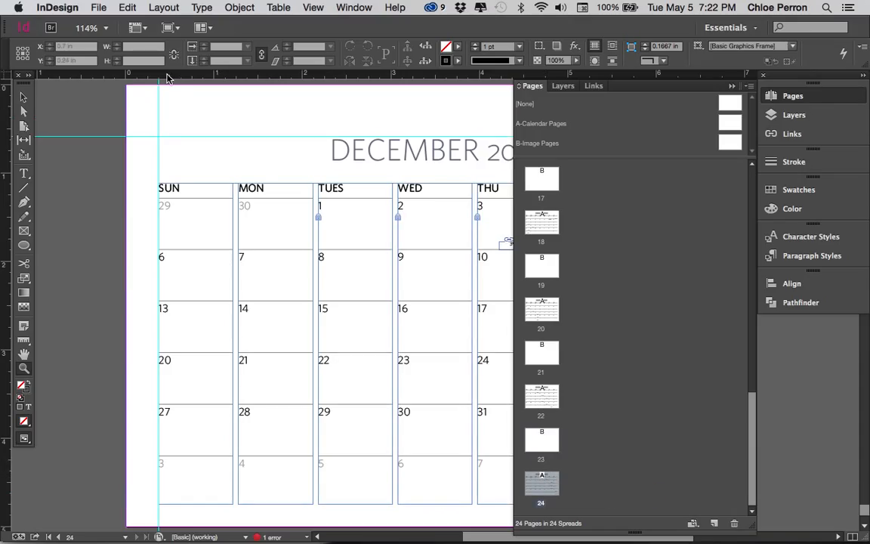
Save the document under a new name made of the author's last name, first name and "Caledar", in the Caledar_Template Folder.
{"action": "left_click", "coordinate": [99, 8]}
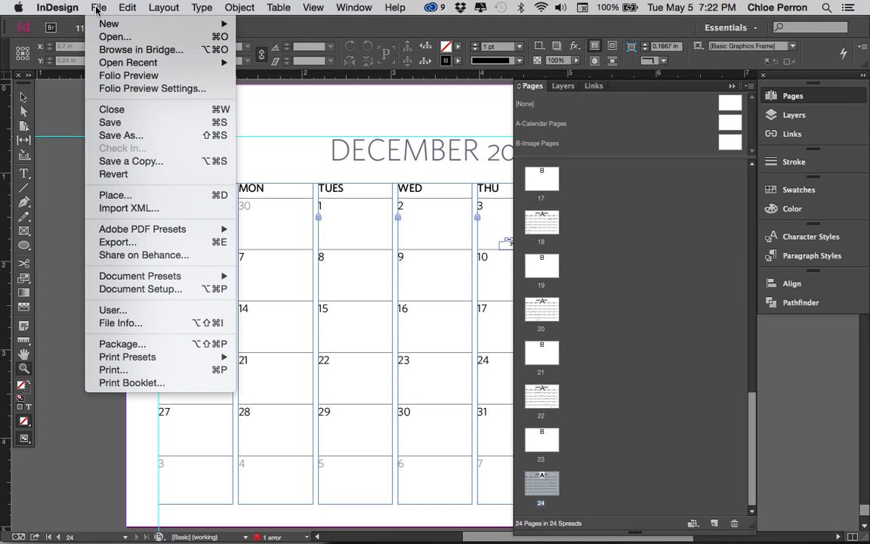
{"action": "left_click", "coordinate": [142, 136]}
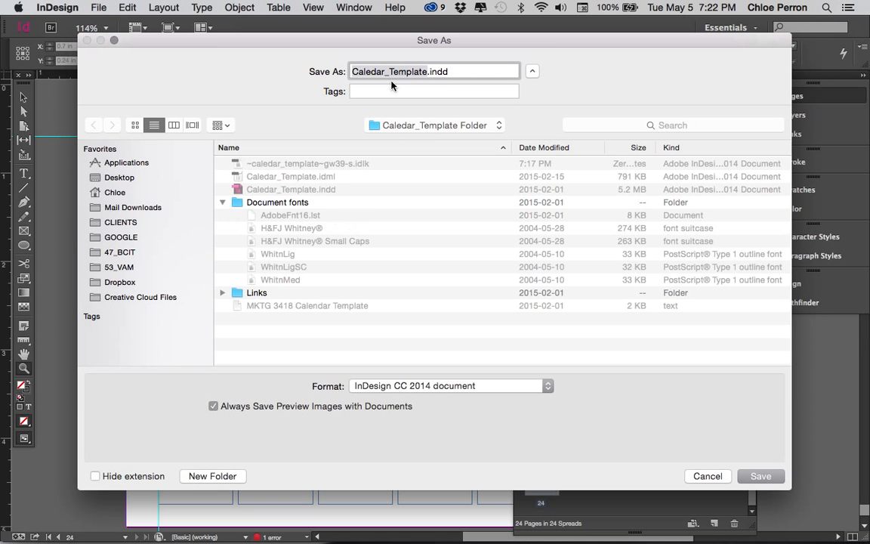
{"action": "left_click", "coordinate": [354, 75]}
{"action": "type", "text": "Perron"}
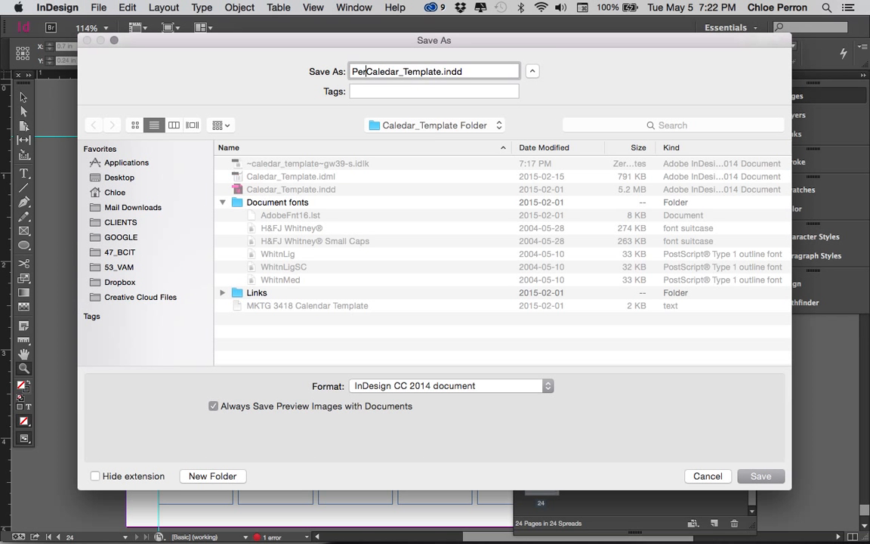
{"action": "type", "text": "_Chloe_"}
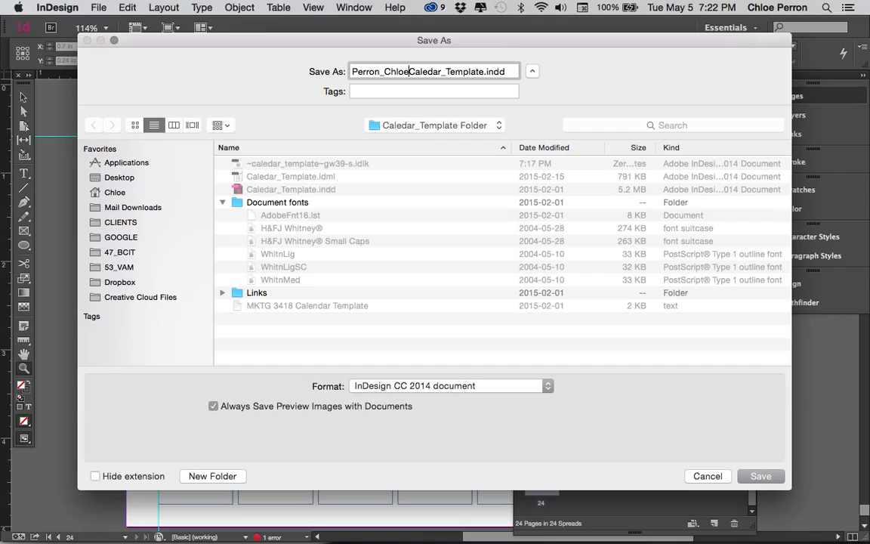
{"action": "left_click_drag", "start_coordinate": [446, 71], "coordinate": [488, 70]}
{"action": "key", "text": "BackSpace"}
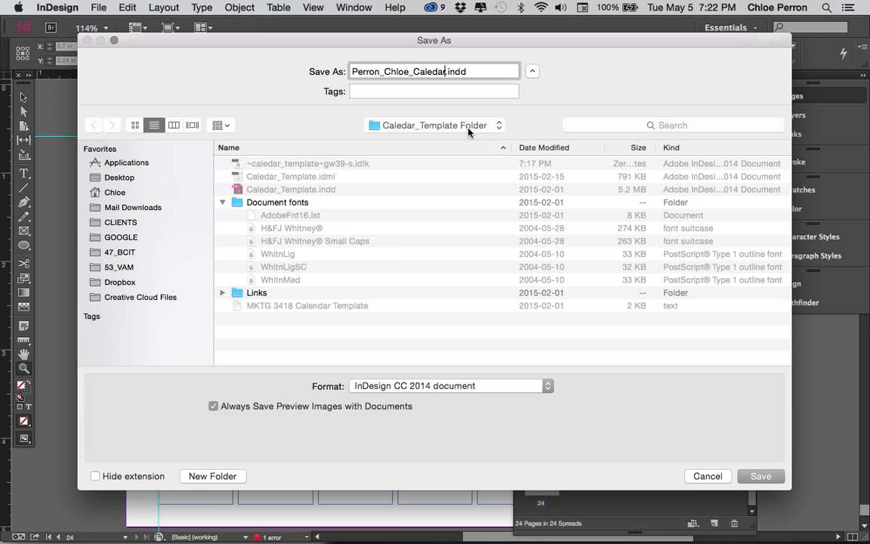
{"action": "left_click", "coordinate": [748, 474]}
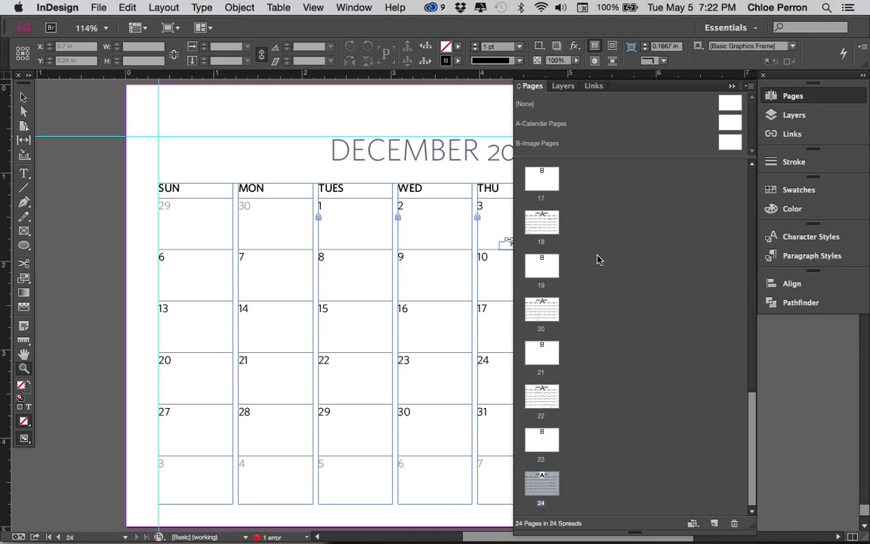
Switch to Finder.
{"action": "key", "text": "super+Tab"}
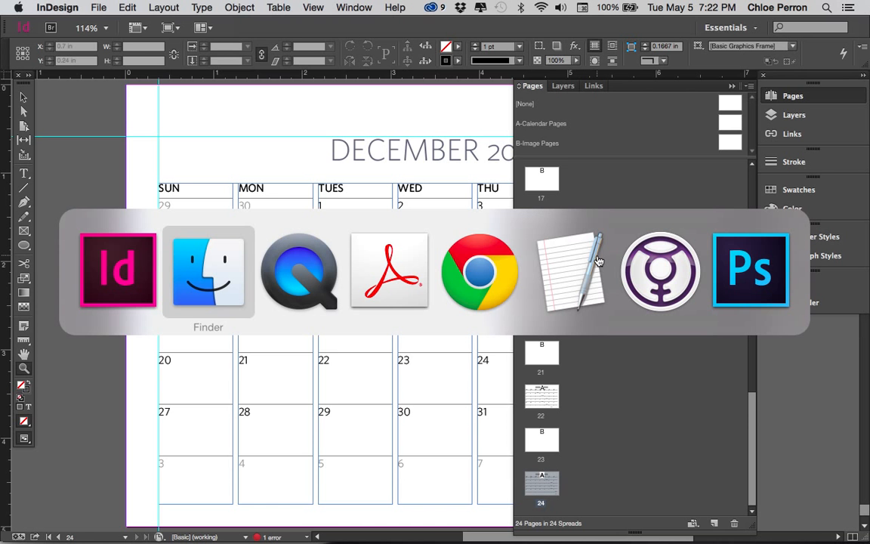